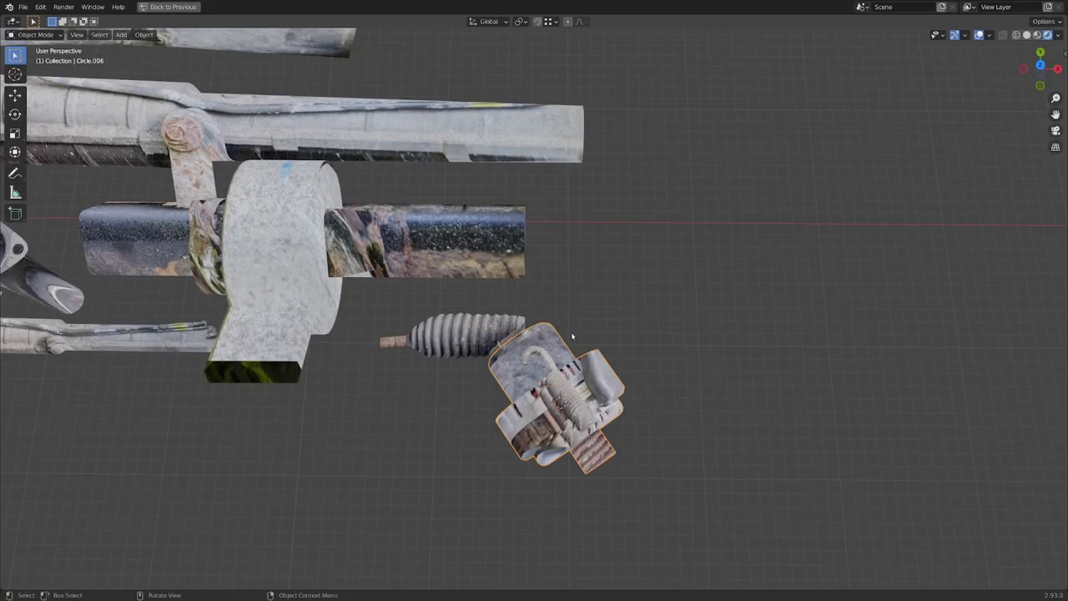
Select the ribbed bellows together with the alternator piece and inspect both from other angles.
shift+click(484, 338)
middle_drag(480, 347, 490, 380)
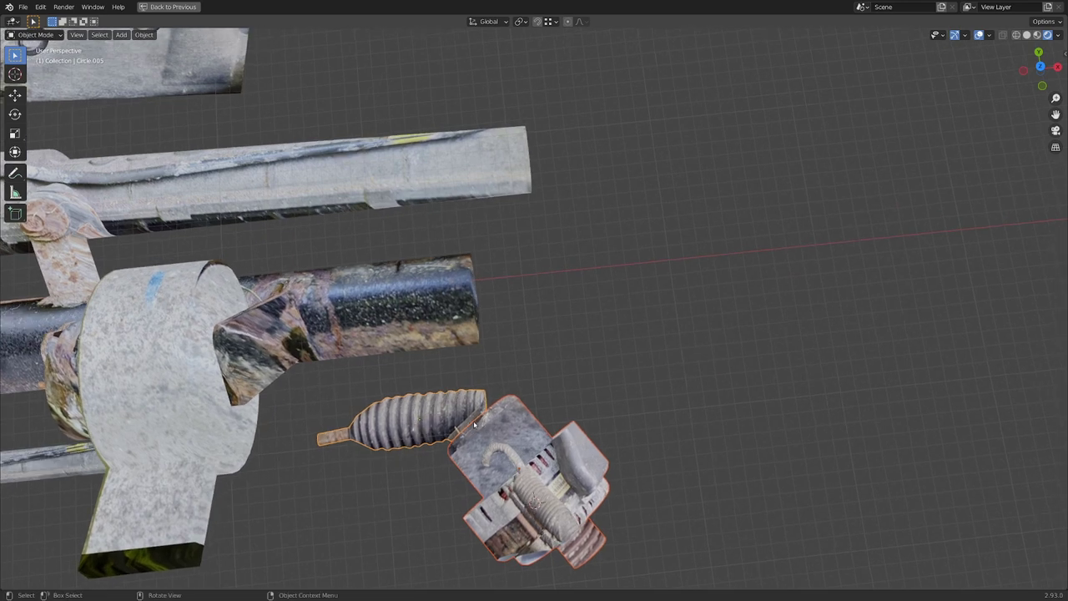
middle_drag(489, 376, 510, 361)
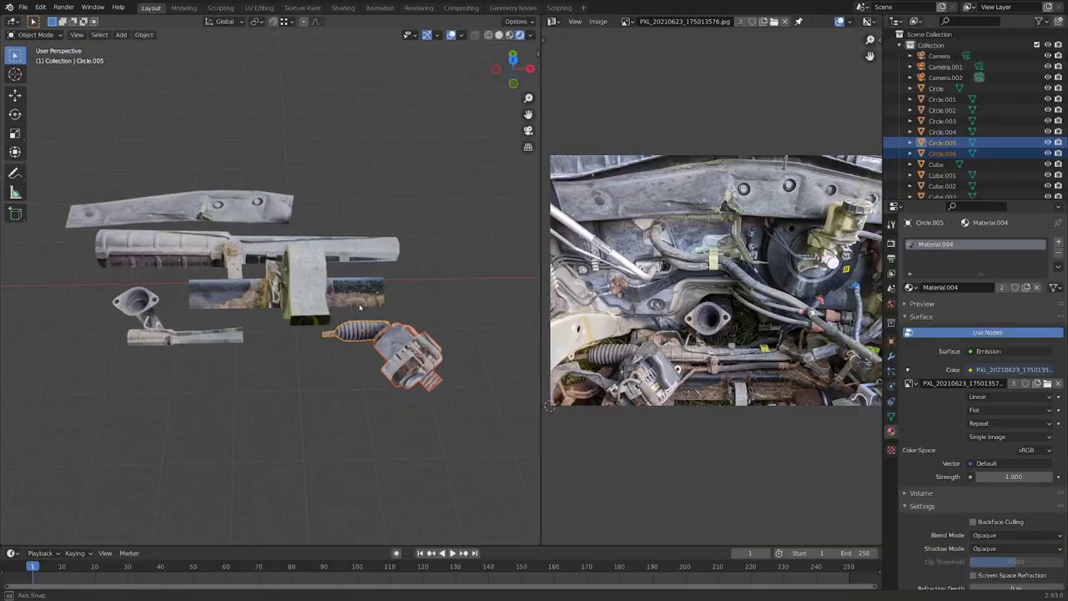
Make Camera.001 the active camera, look through it at the key-switch model and shift the camera slightly.
middle_drag(360, 308, 365, 348)
shift+middle_drag(145, 310, 413, 282)
click(442, 284)
key(ctrl+KP_0)
scroll(317, 334, up, 2)
shift+middle_drag(298, 341, 317, 317)
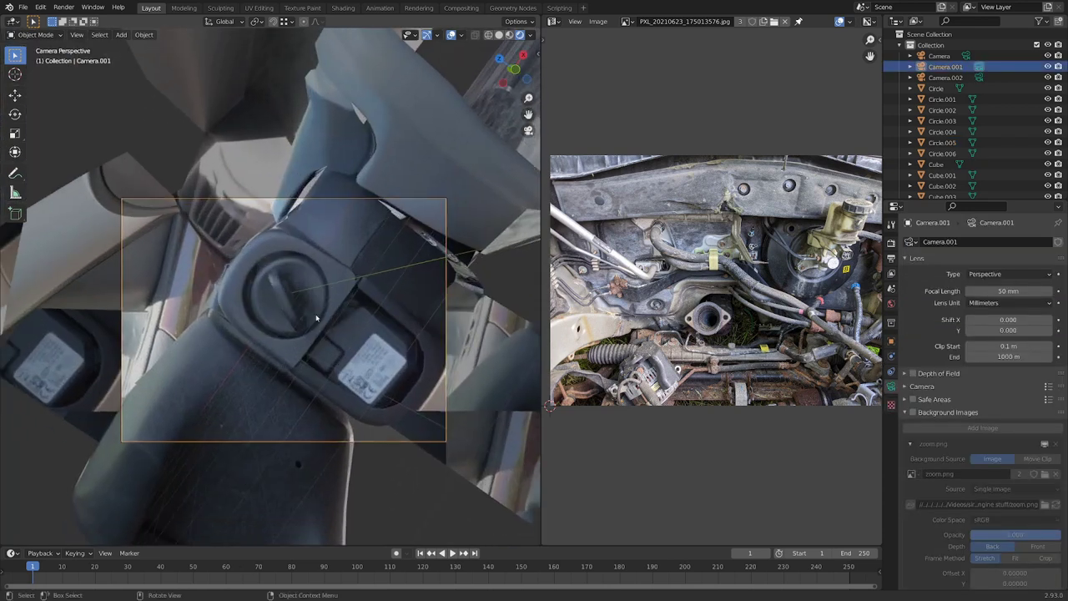
key(g)
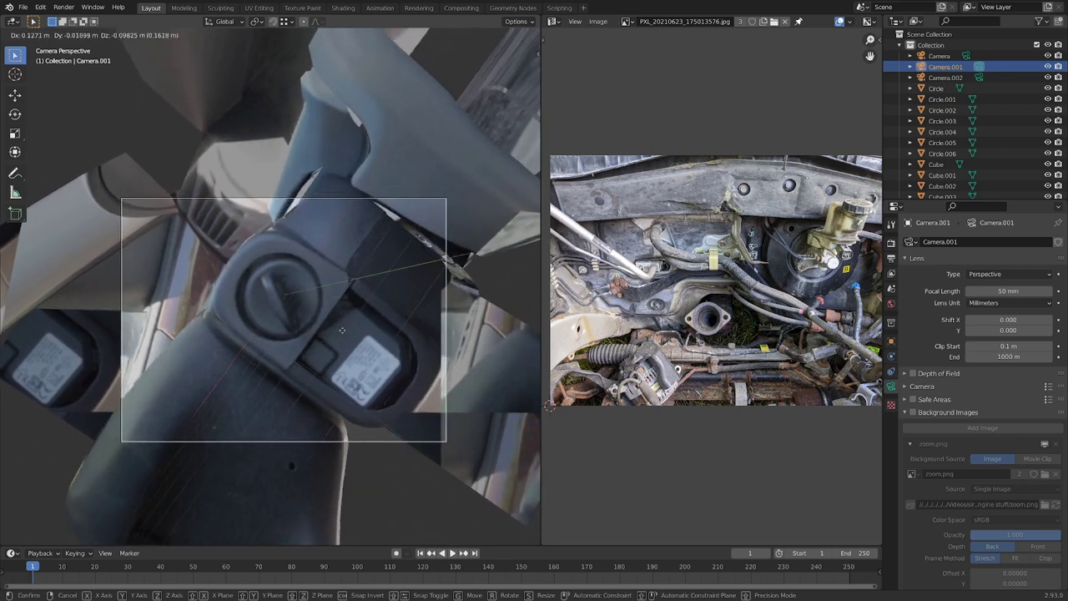
click(358, 331)
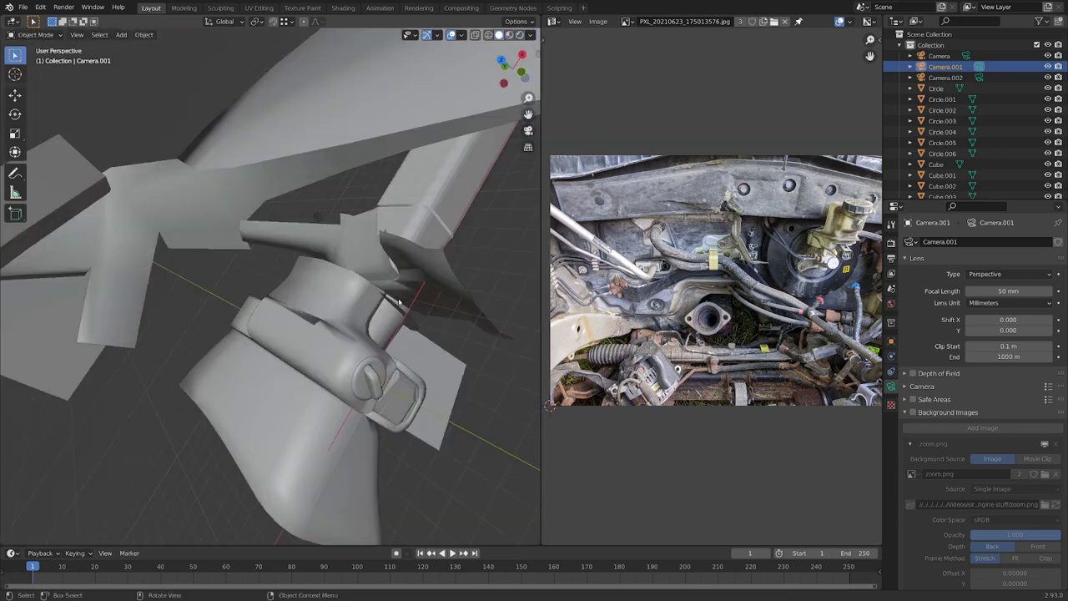
Inspect the untextured key-switch housing and the alternator geometry from several angles.
middle_drag(381, 315, 489, 312)
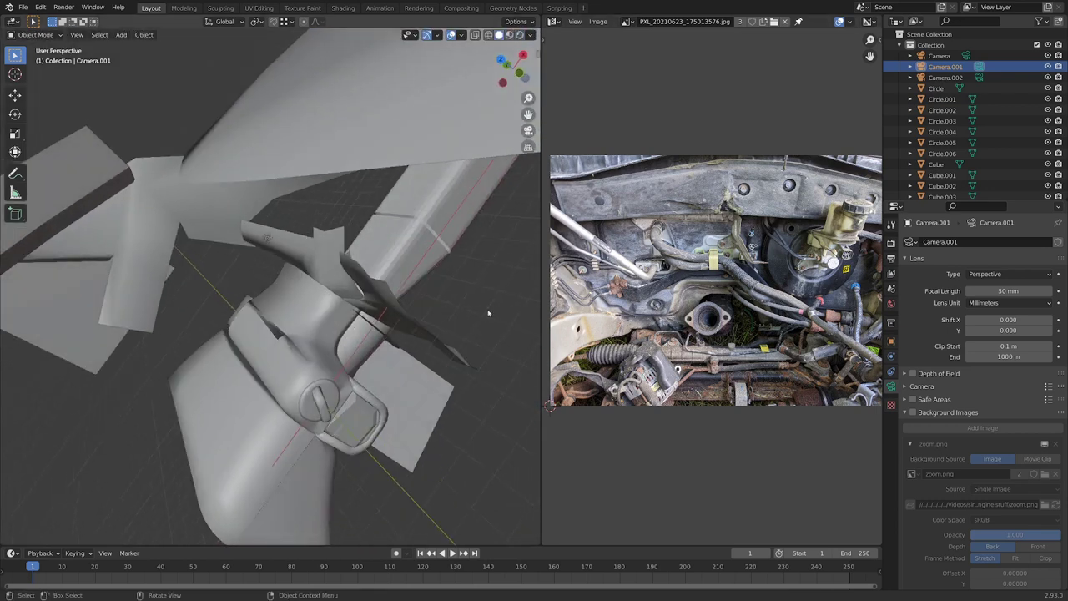
scroll(279, 348, down, 1)
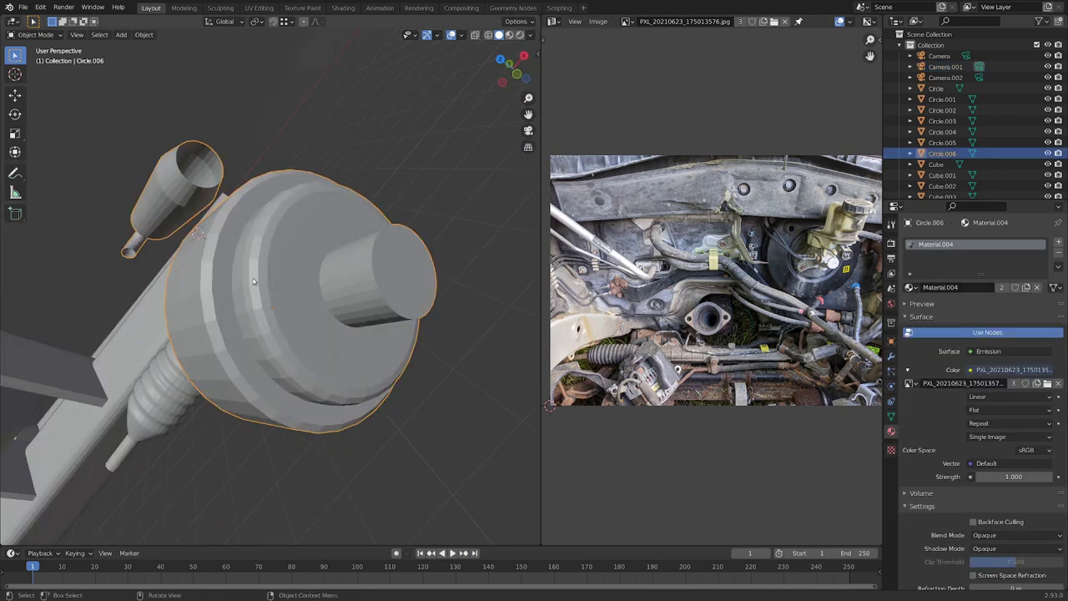
scroll(294, 279, down, 5)
middle_drag(294, 276, 376, 301)
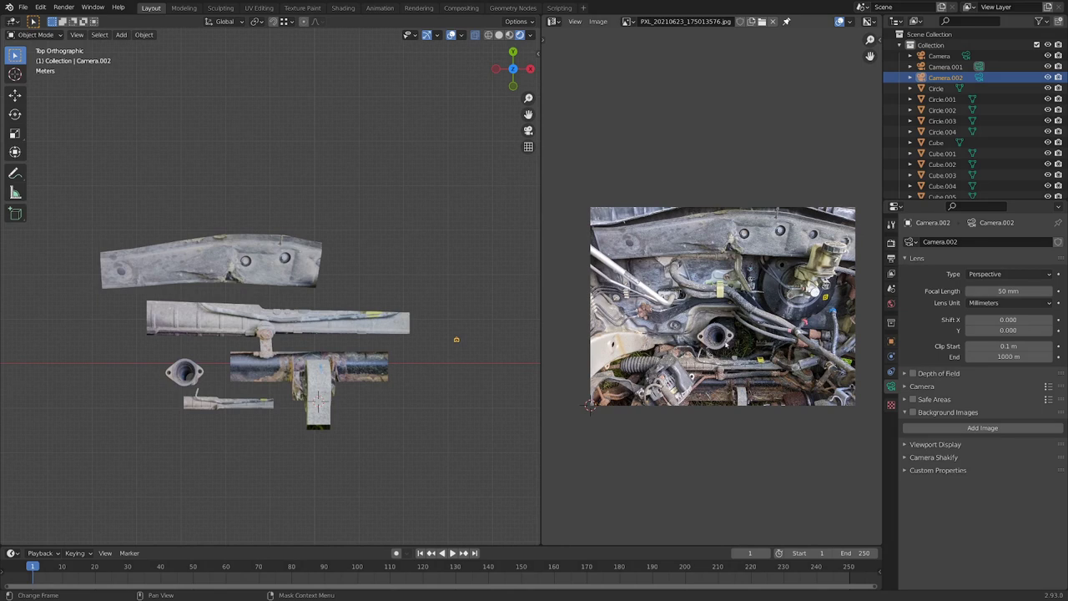
Examine the engine bay reference photo up close around the pipe flange, bellows and alternator.
scroll(795, 272, up, 5)
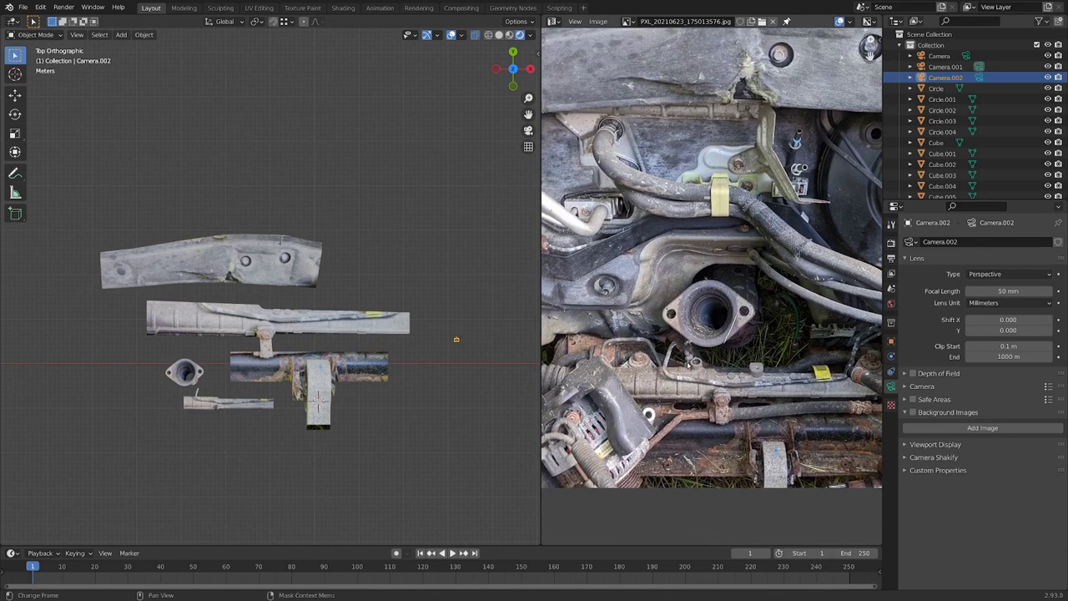
middle_drag(689, 365, 818, 328)
scroll(610, 390, down, 4)
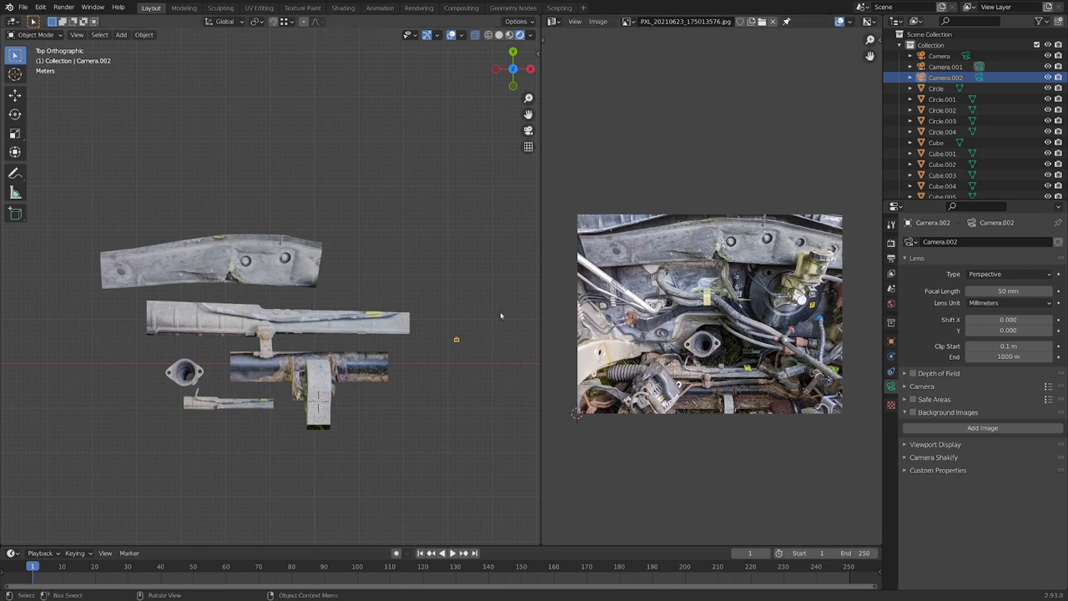
Look through Camera.002 and add PXL_20210623_175013576.jpg as its background image.
middle_drag(412, 341, 322, 328)
scroll(321, 328, down, 5)
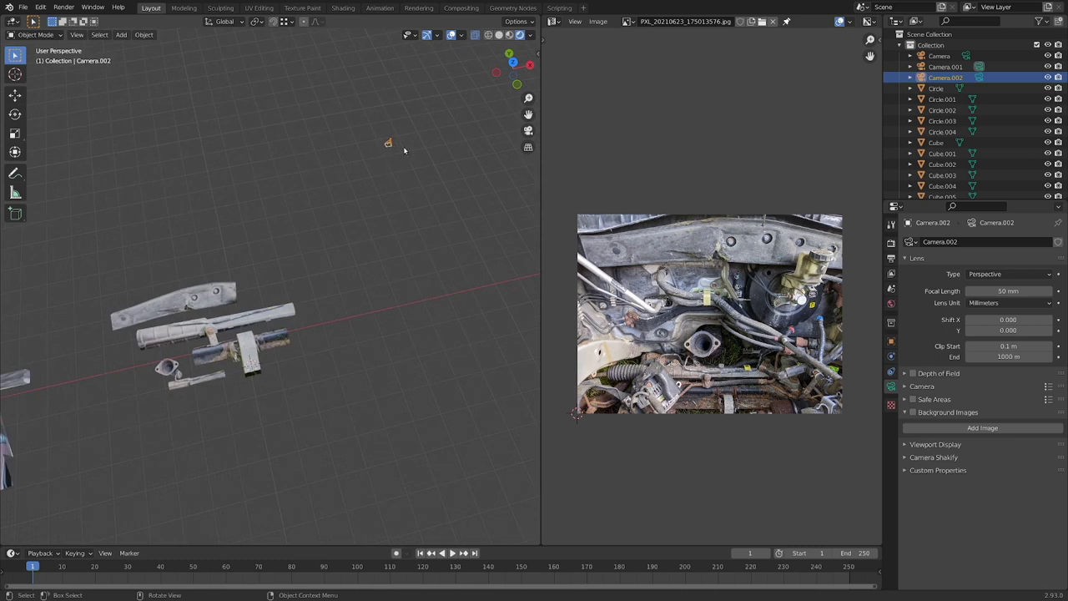
key(KP_0)
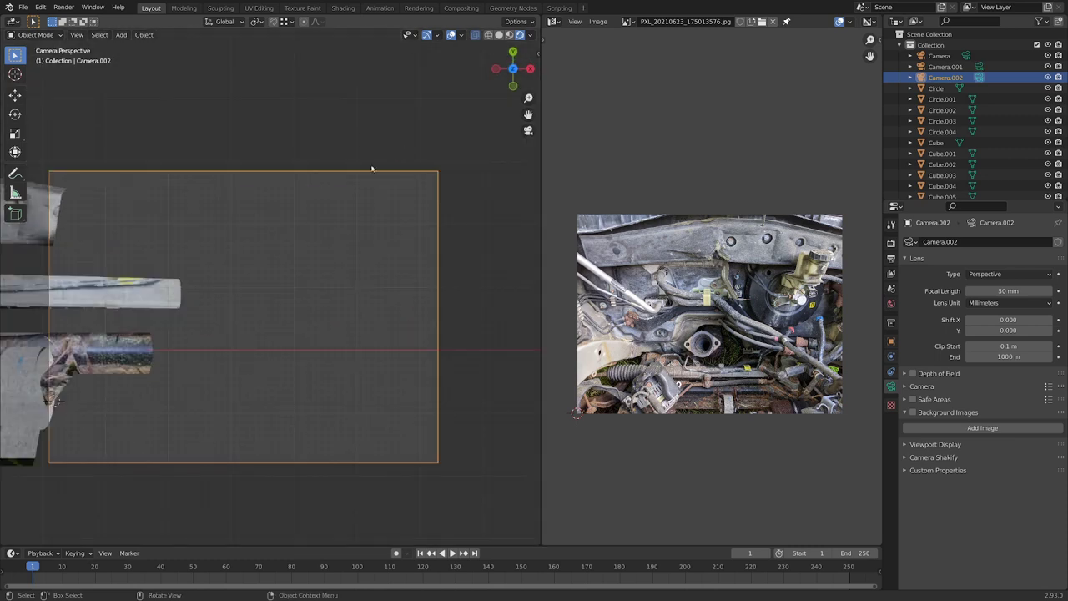
shift+middle_drag(373, 169, 293, 446)
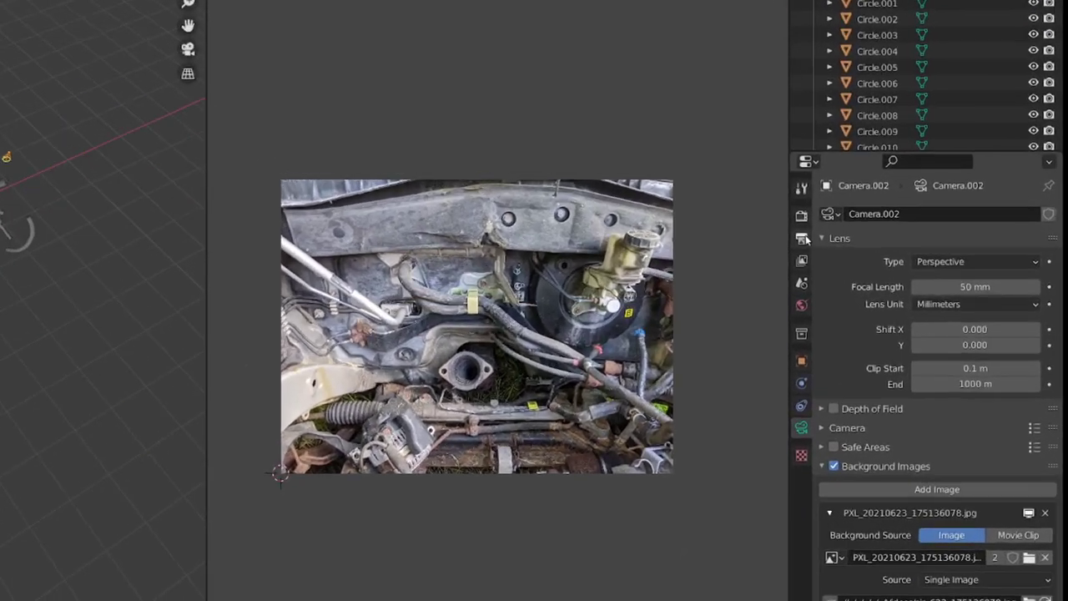
click(841, 257)
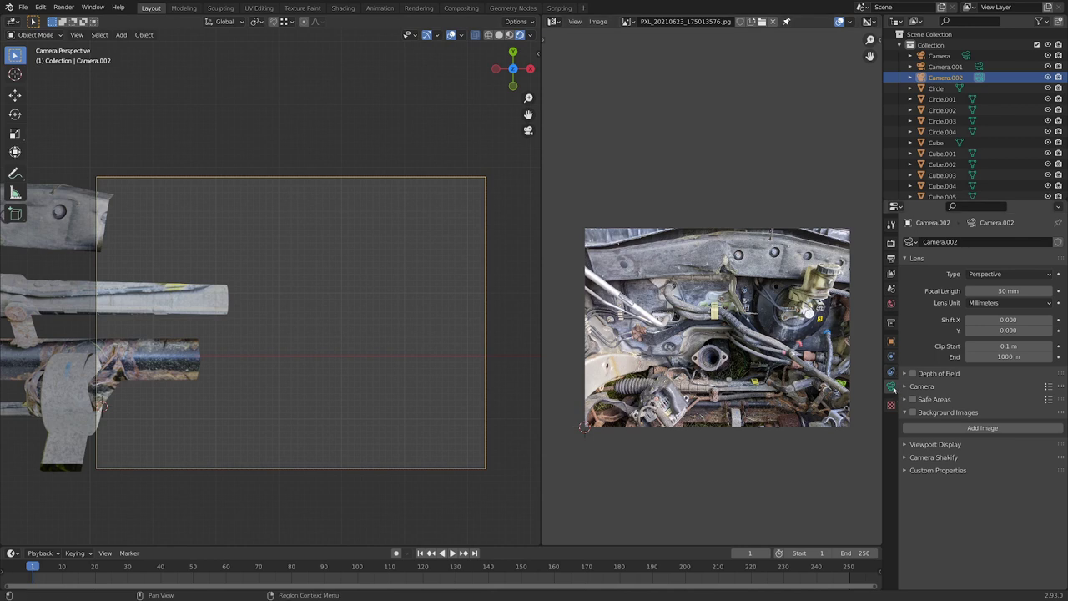
click(918, 428)
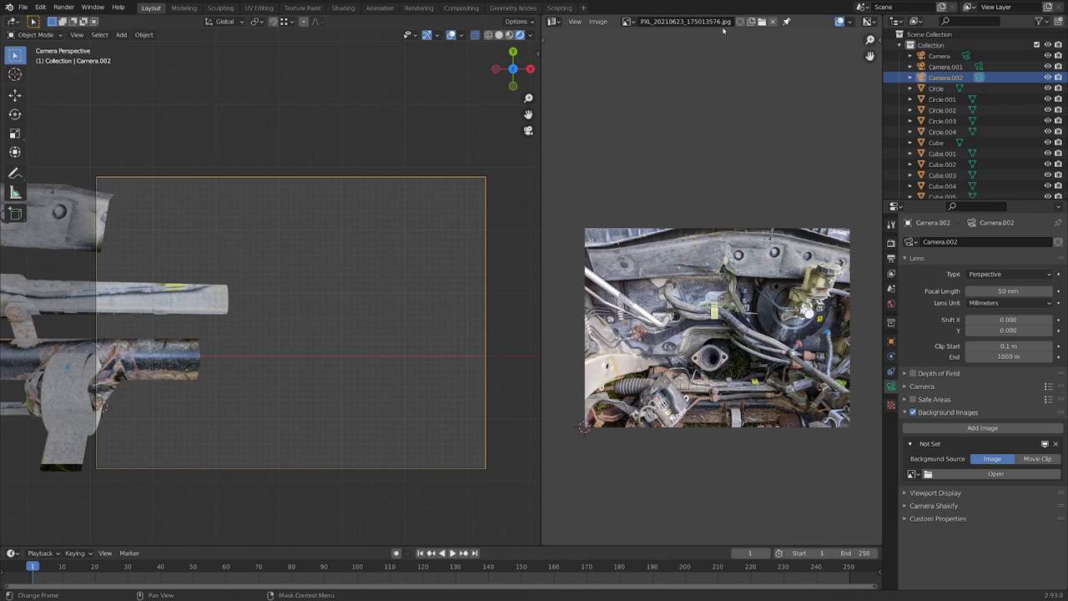
click(914, 474)
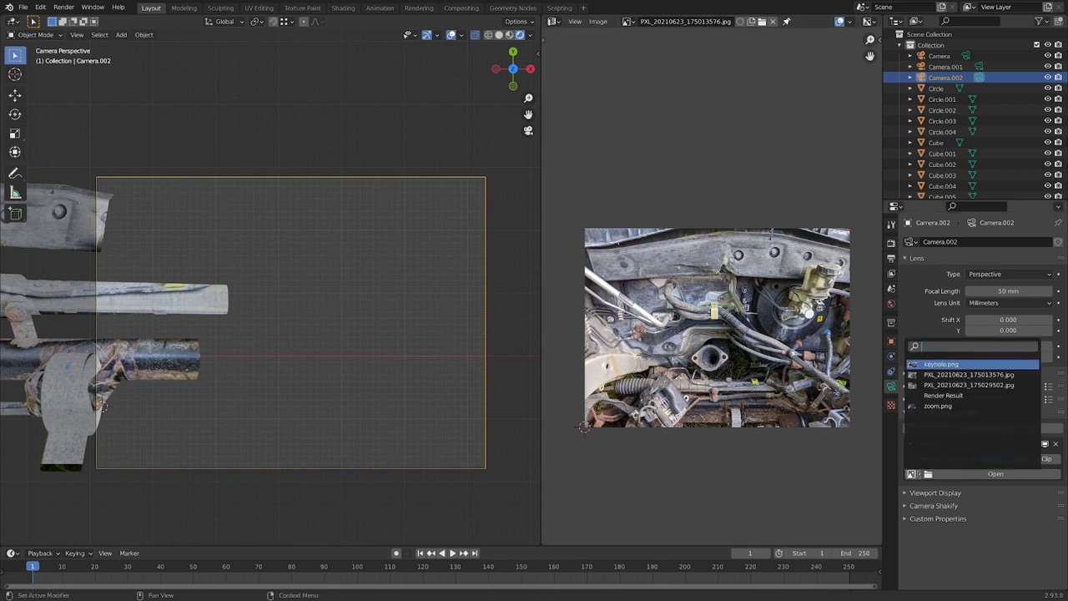
click(966, 374)
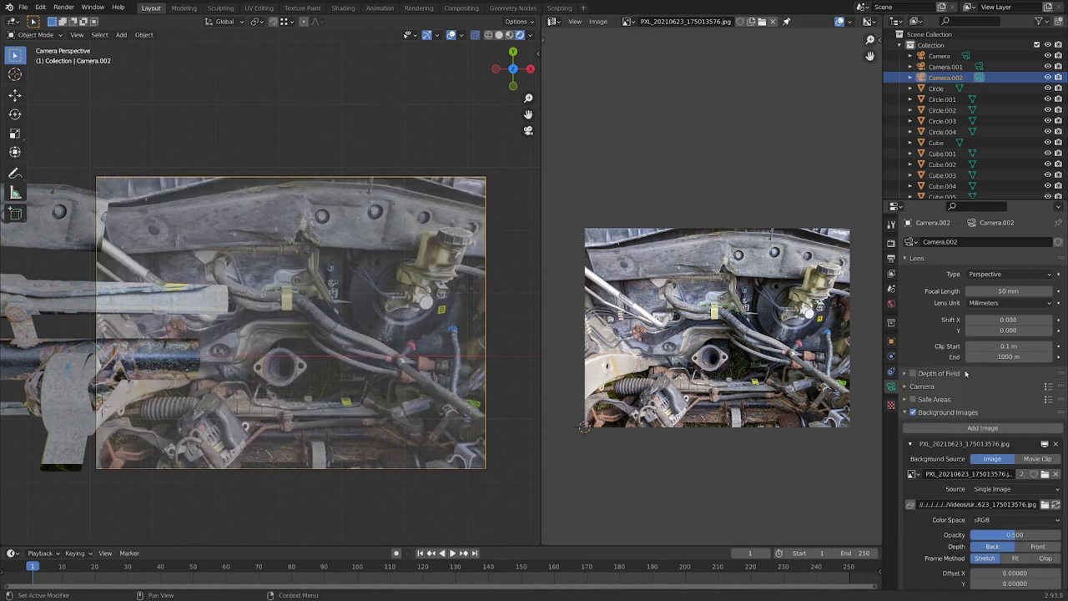
Place the 3D cursor on the middle of the rubber bellows in the camera's background photo.
shift+middle_drag(289, 361, 364, 382)
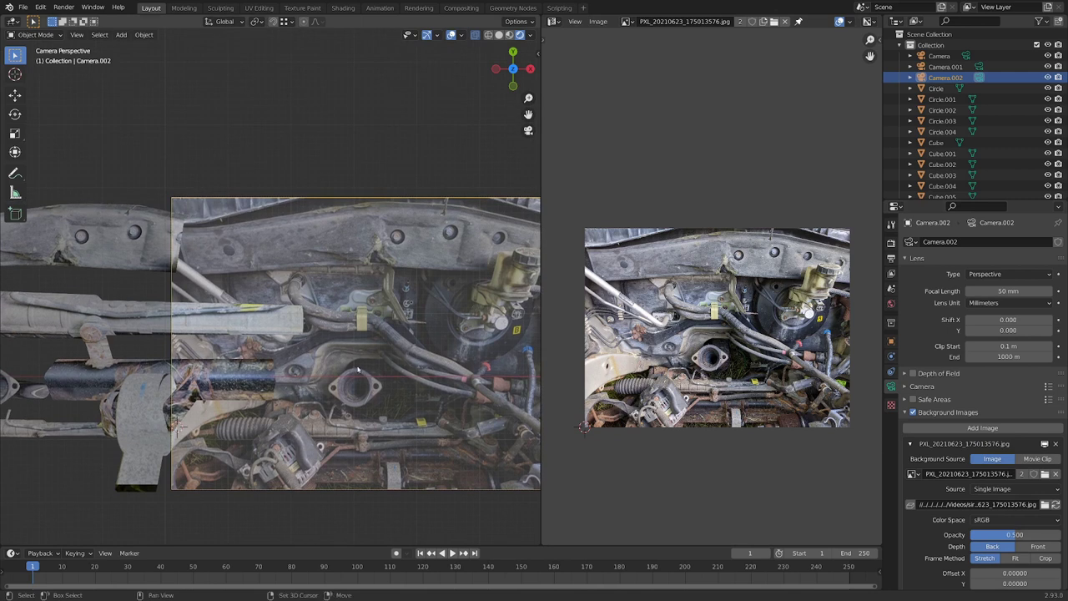
shift+middle_drag(534, 349, 483, 337)
scroll(314, 370, up, 1)
scroll(308, 355, up, 4)
shift+middle_drag(334, 383, 557, 95)
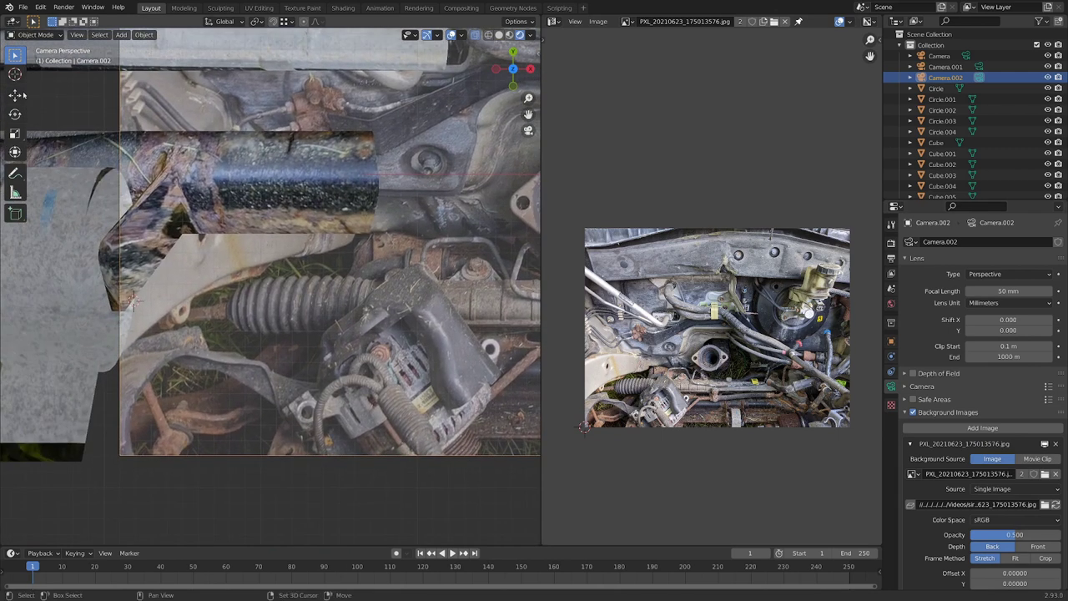
scroll(227, 305, up, 2)
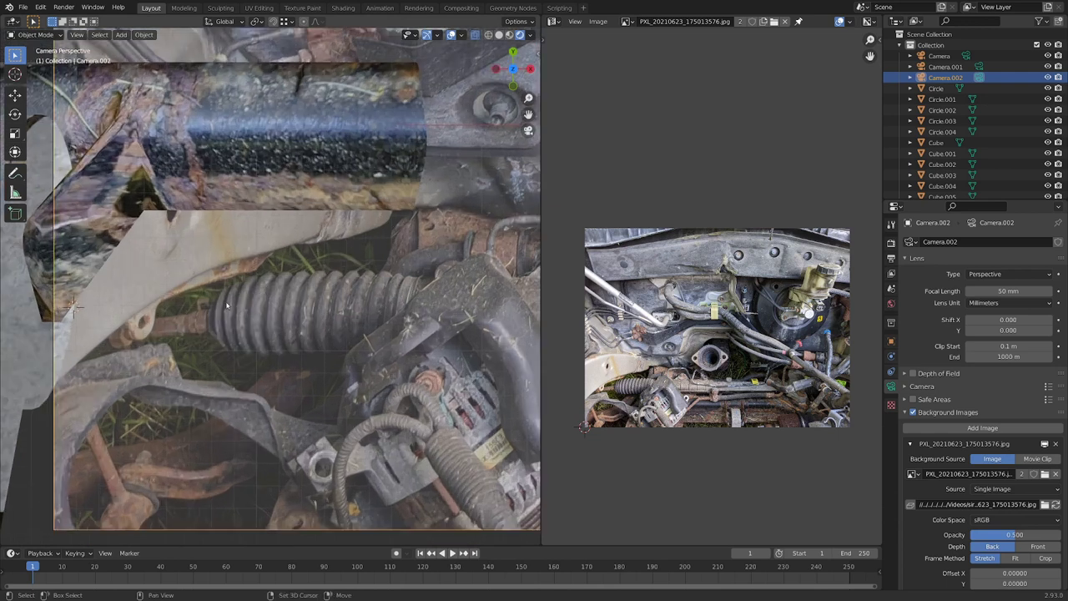
ctrl+middle_drag(226, 305, 207, 303)
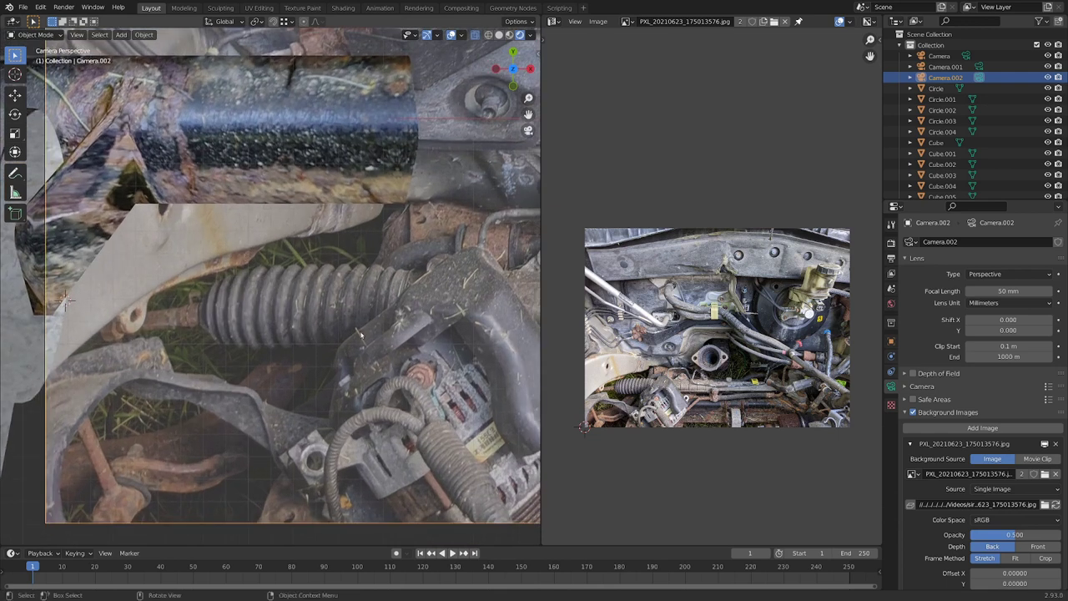
scroll(275, 309, up, 2)
shift+middle_drag(242, 334, 231, 362)
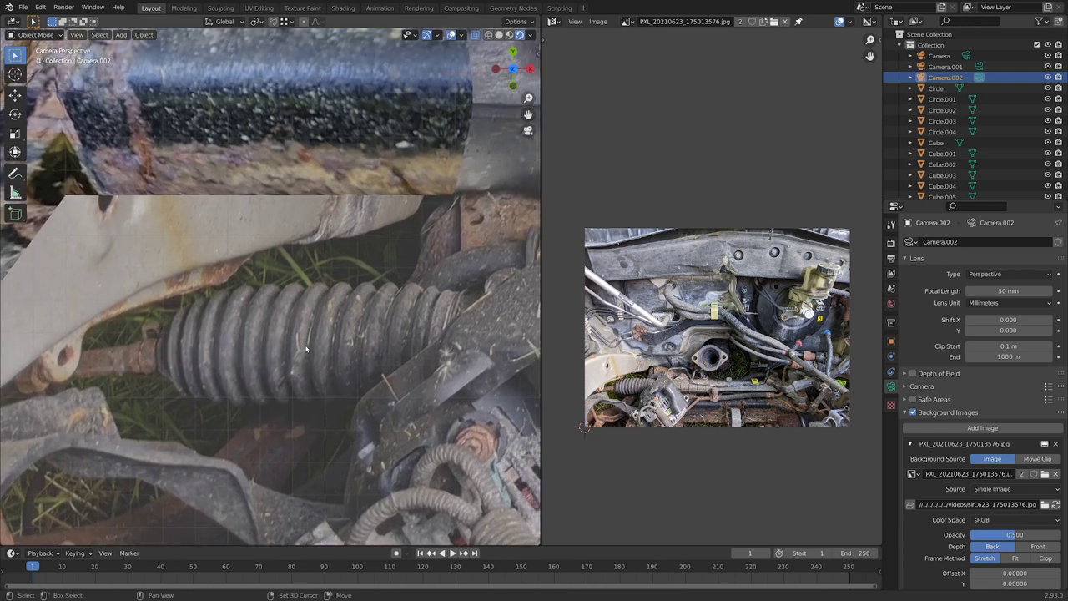
shift+right_drag(295, 348, 308, 342)
scroll(317, 352, down, 1)
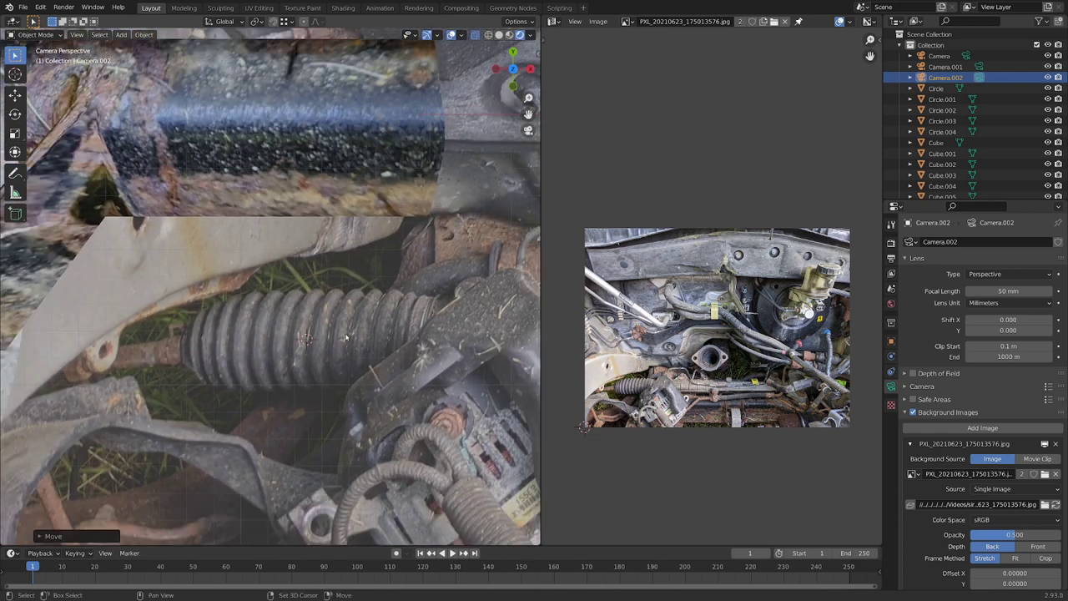
key(g)
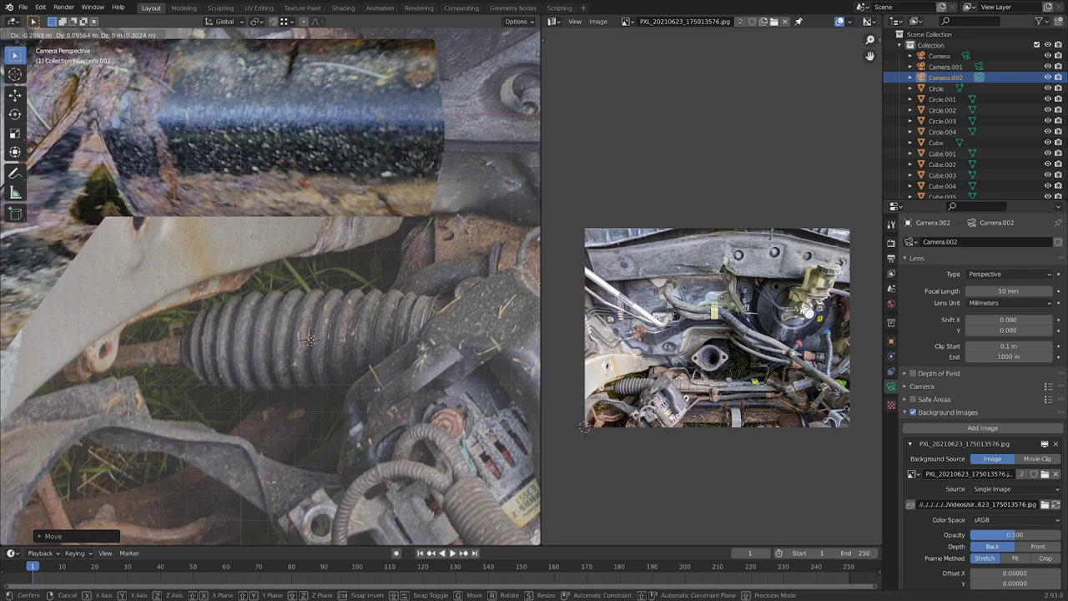
click(311, 339)
Add a mesh circle at the 3D cursor on the bellows.
key(shift+a)
mouse_move(354, 323)
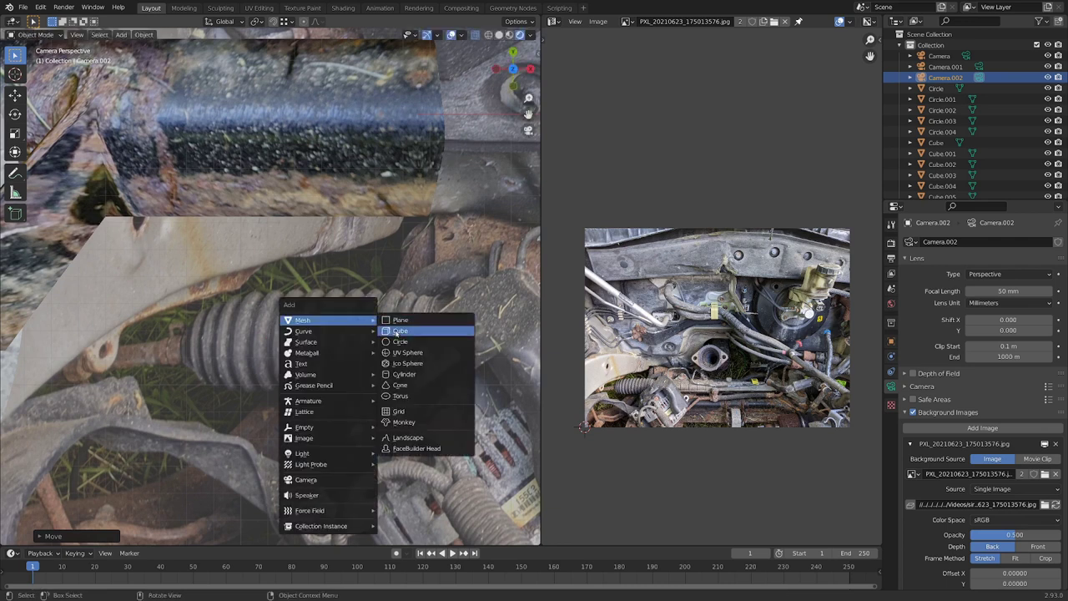
click(404, 341)
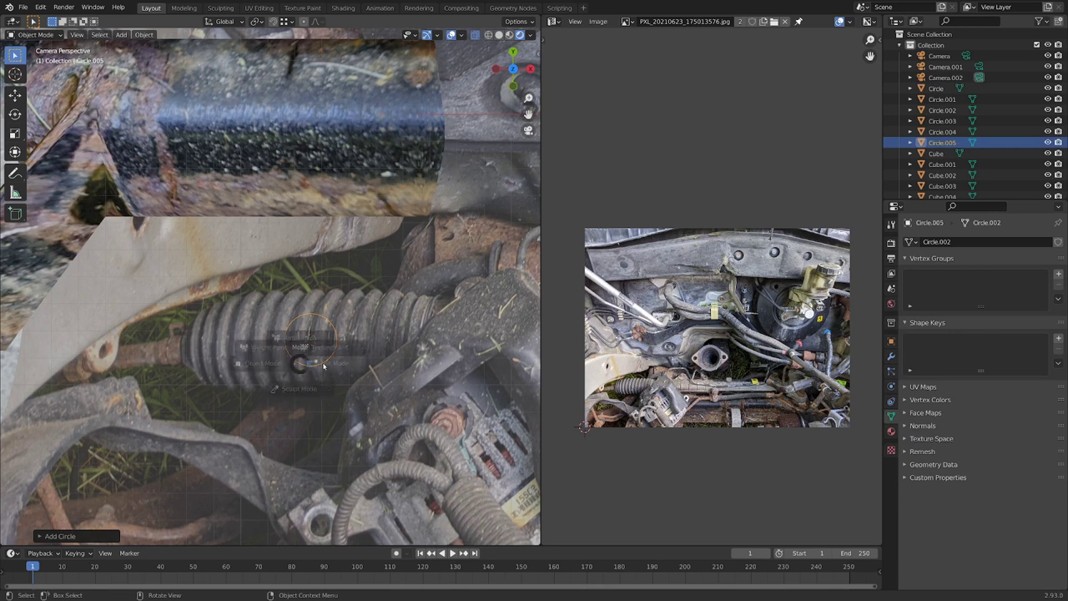
key(ctrl+Tab)
key(Escape)
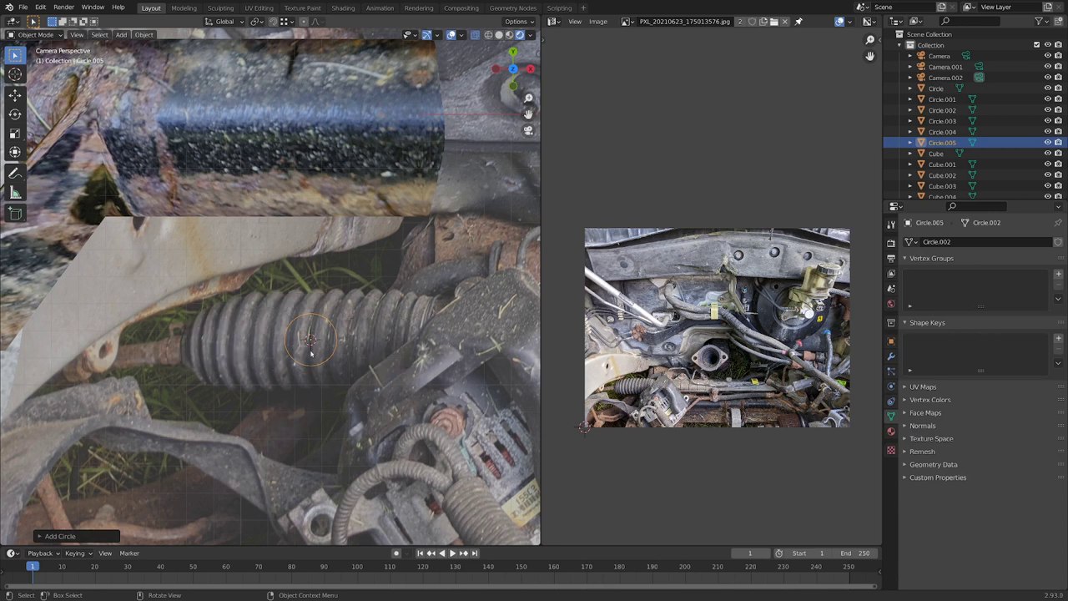
Rotate the circle 90° about the Y axis and scale it up to match the bellows' height.
key(r)
text(y)
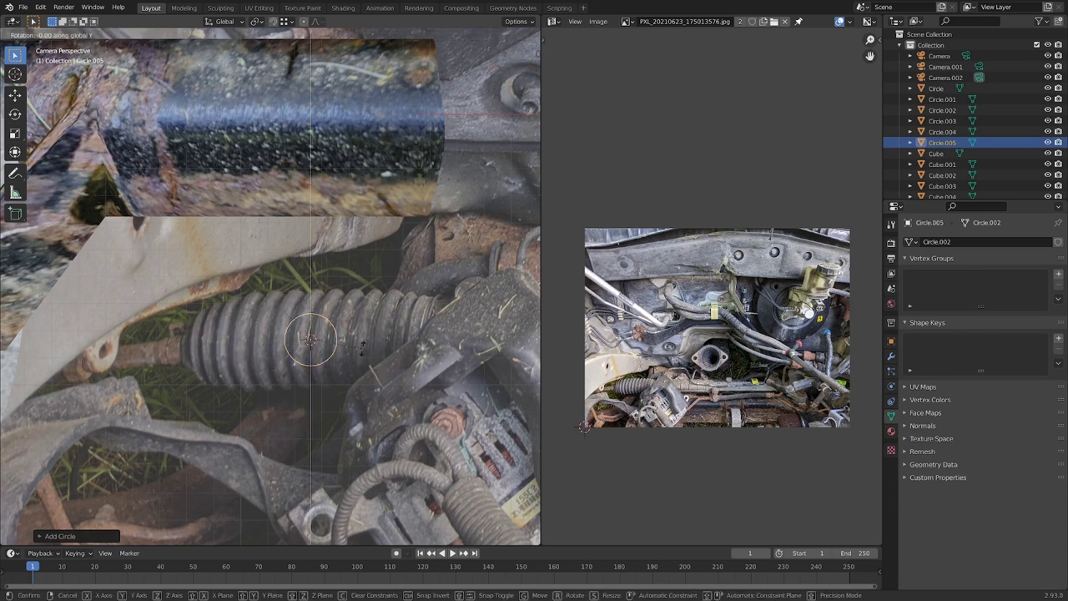
text(90)
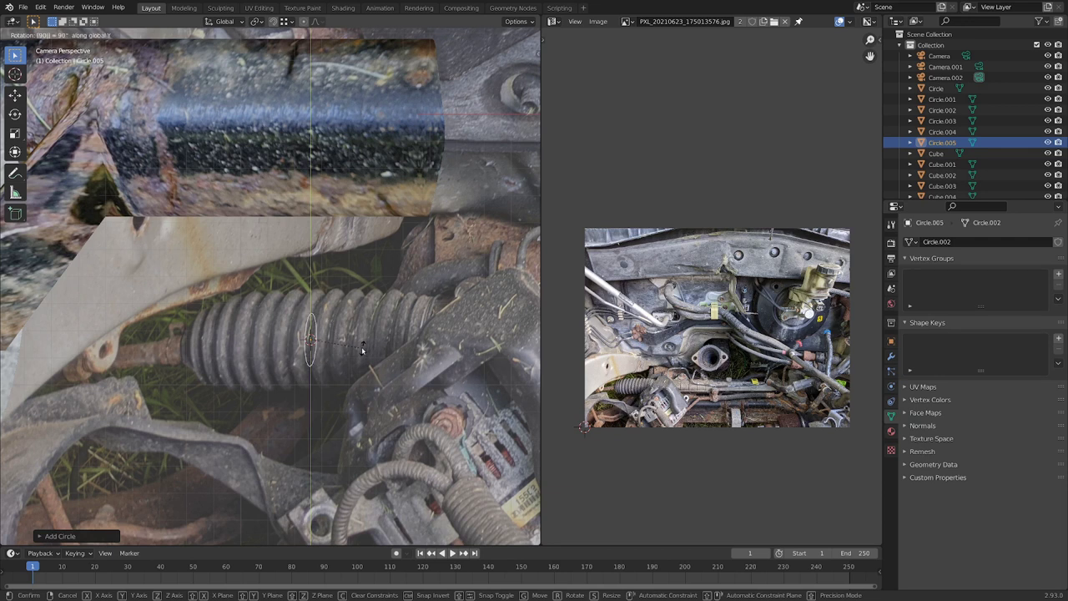
key(Return)
key(s)
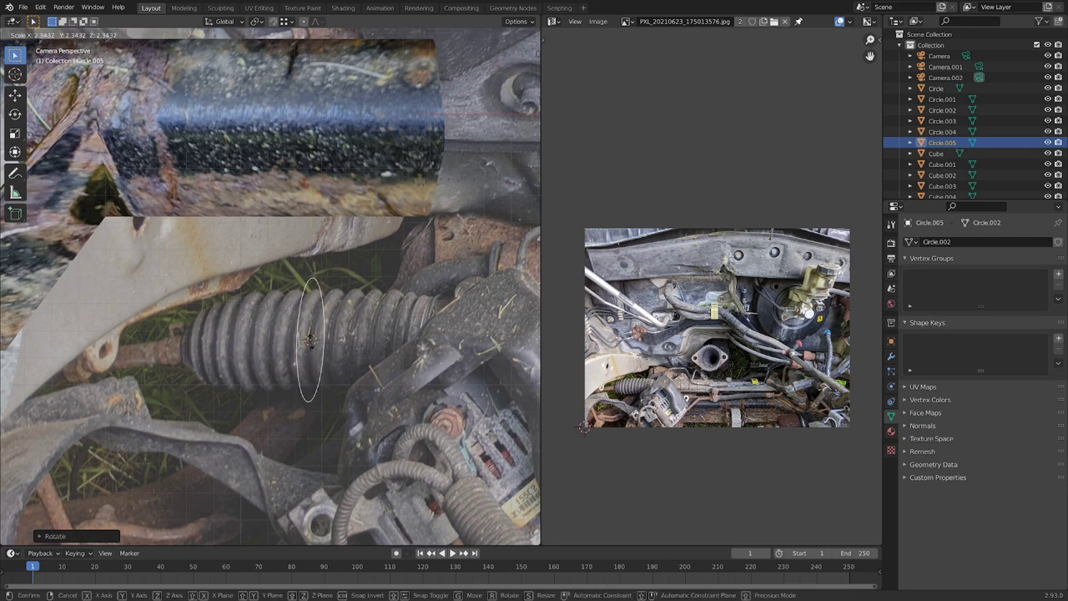
key(Return)
In Edit Mode, select all of the circle's vertices and rotate them slightly to follow the tilt of the bellows' ribs.
scroll(288, 342, up, 2)
key(ctrl+Tab)
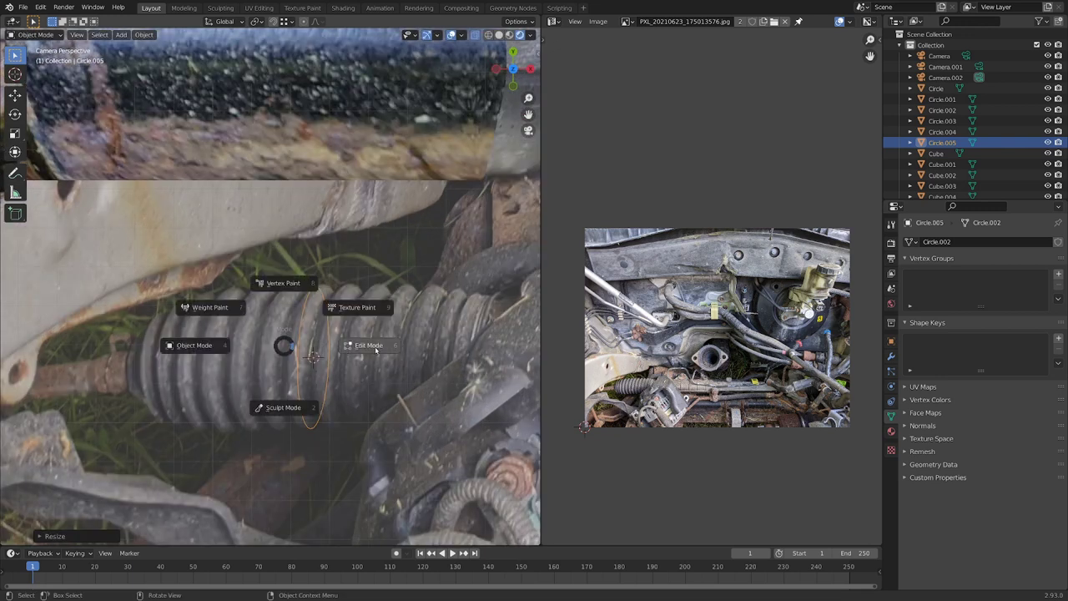
click(374, 347)
key(alt+a)
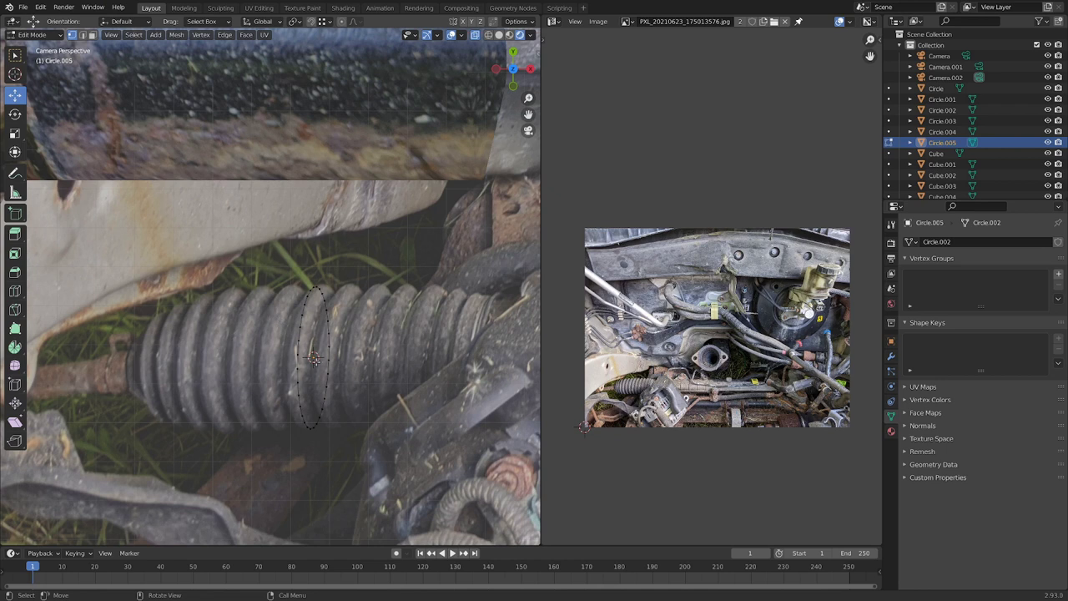
key(a)
scroll(397, 321, up, 2)
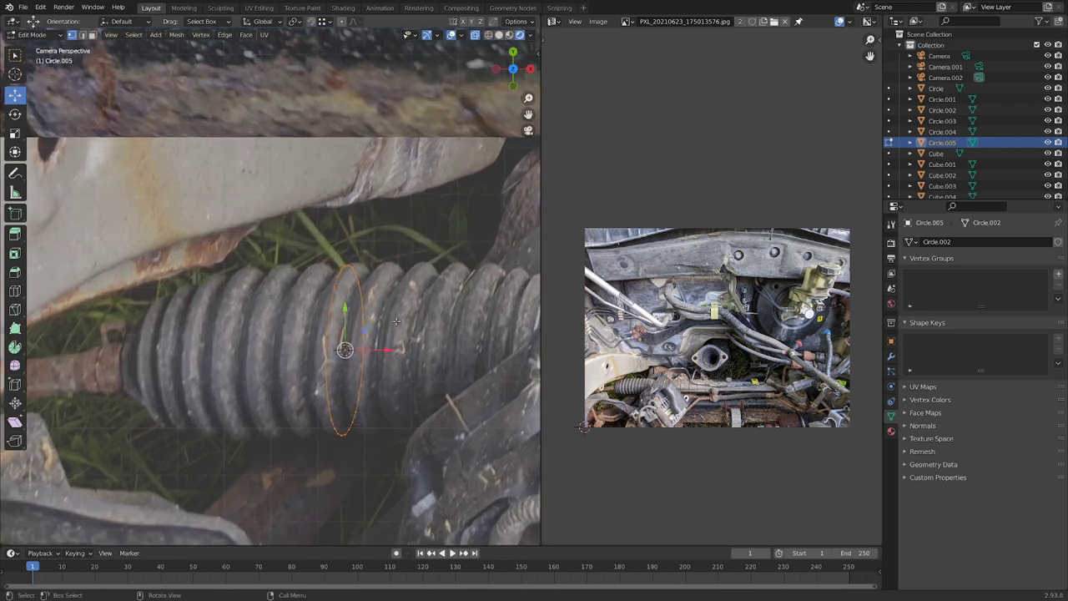
key(r)
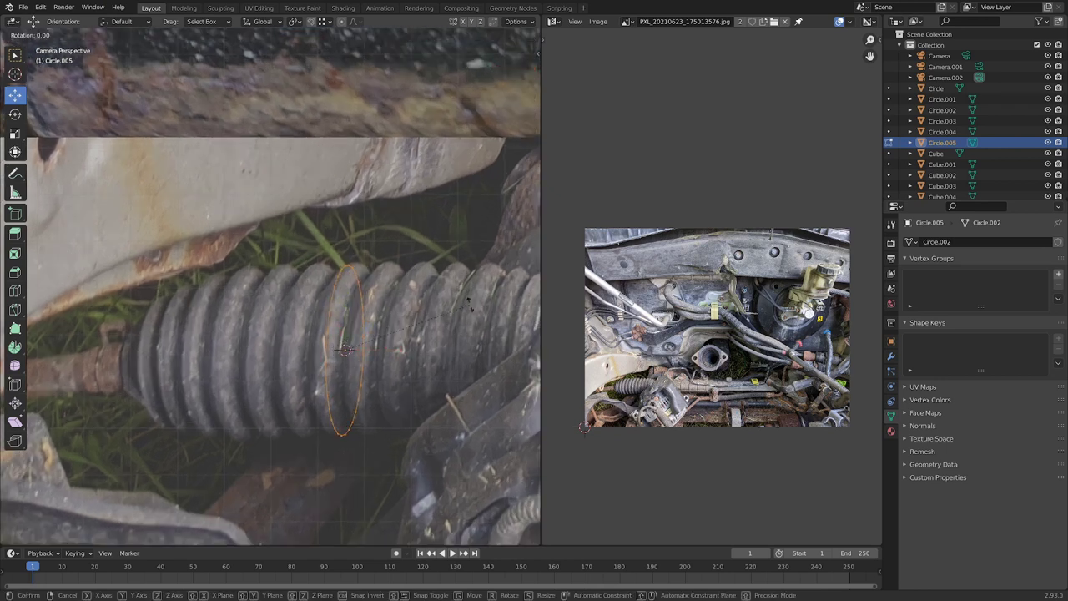
click(464, 315)
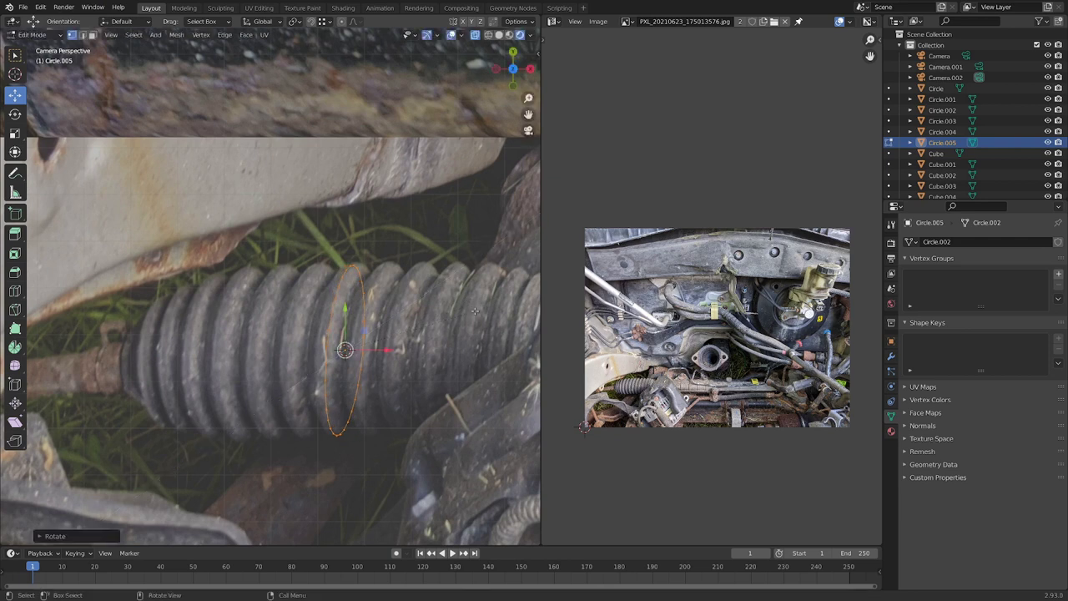
Move the circle left onto a rib's crest, extrude it to the right and shrink the new ring into the groove.
key(g)
click(417, 314)
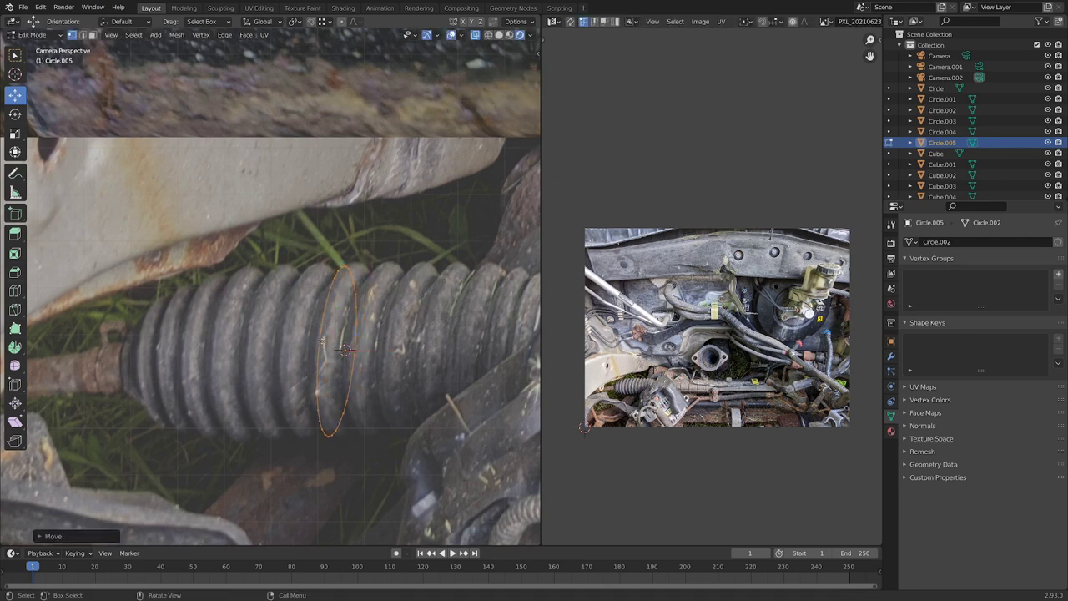
key(e)
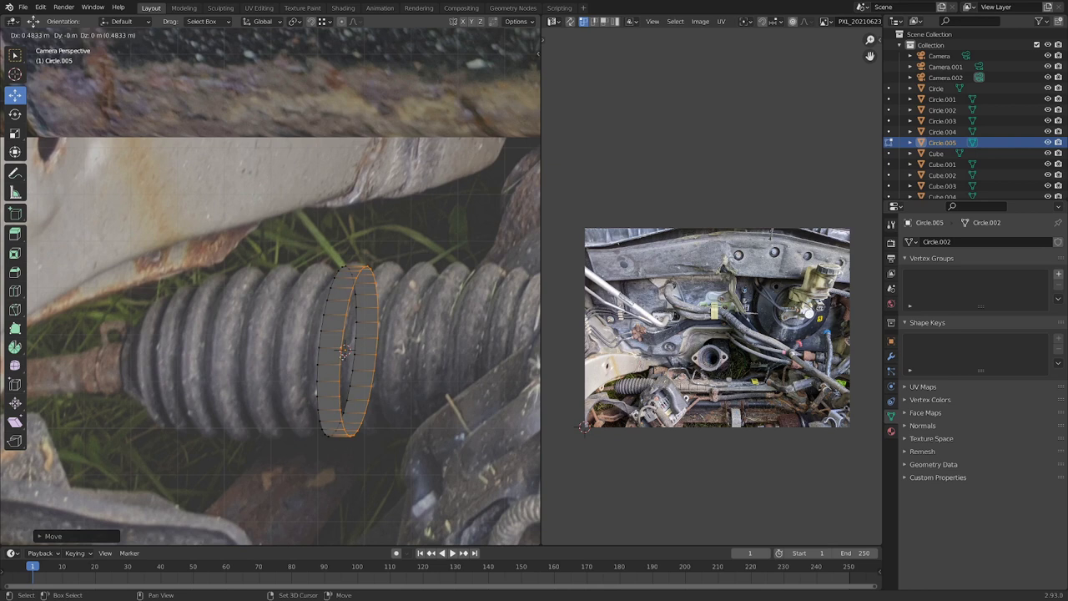
click(346, 376)
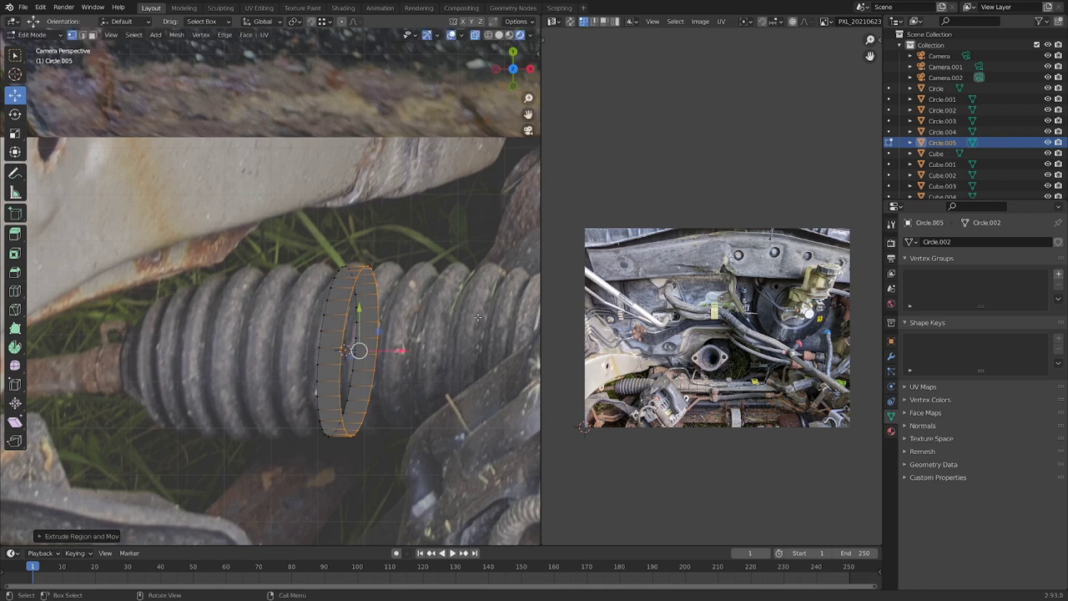
key(s)
click(459, 320)
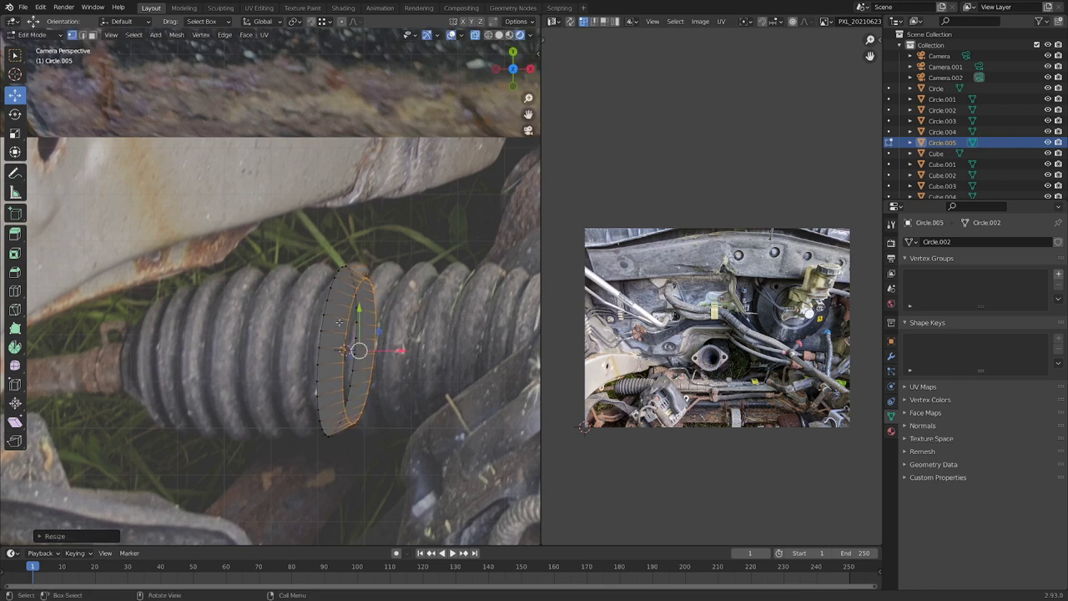
Extrude the groove ring a little further right and enlarge it to match the next rib's crest.
key(e)
click(391, 304)
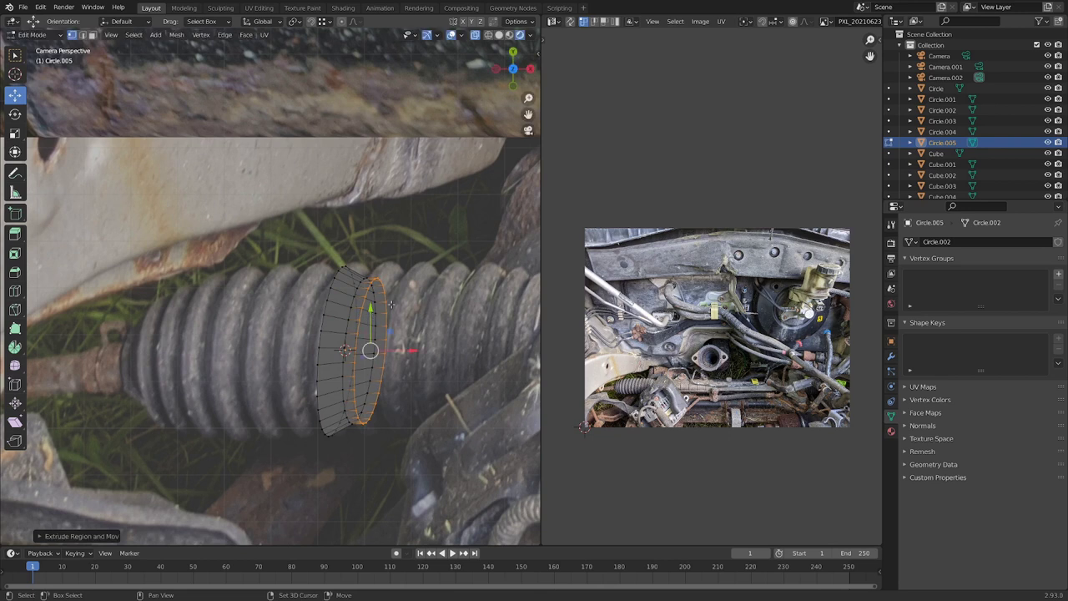
key(s)
click(462, 258)
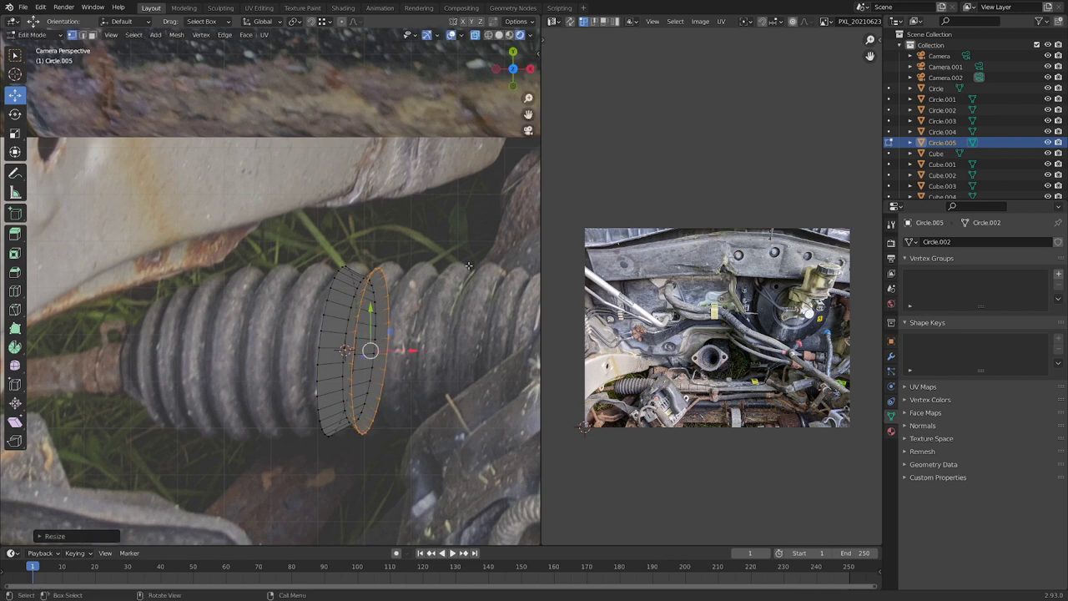
Continue extruding rings to the right, alternately shrinking and enlarging them to follow the bellows' grooves and ribs.
key(e)
click(398, 314)
shift+middle_drag(398, 314, 272, 347)
key(s)
key(e)
key(e)
key(s)
scroll(383, 321, up, 1)
key(e)
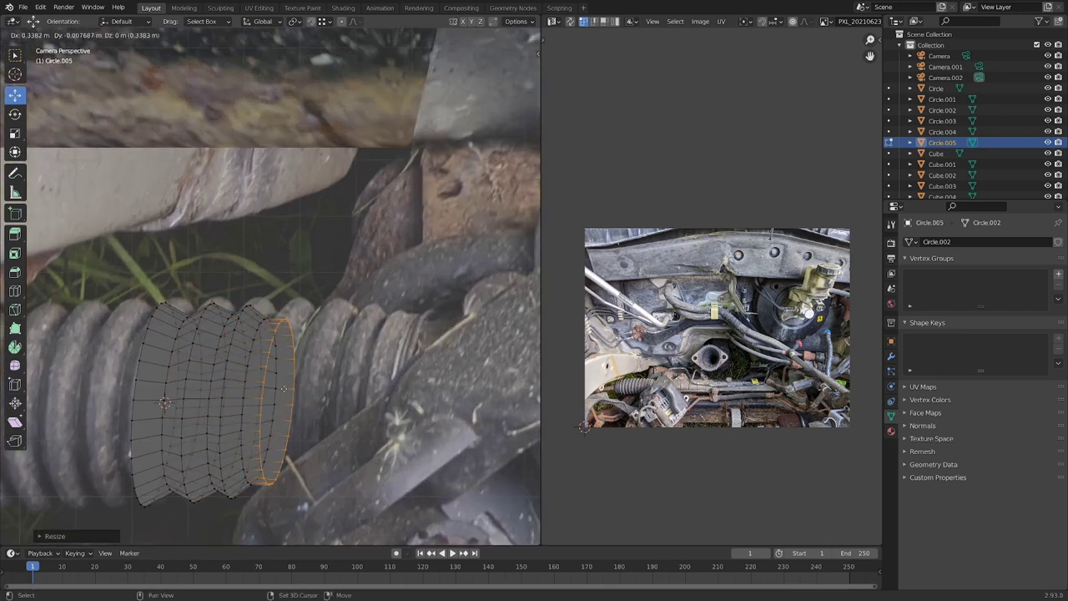
Select the edge loop at the third rib and move it slightly to line up with the photo.
alt+click(275, 346)
alt+click(229, 360)
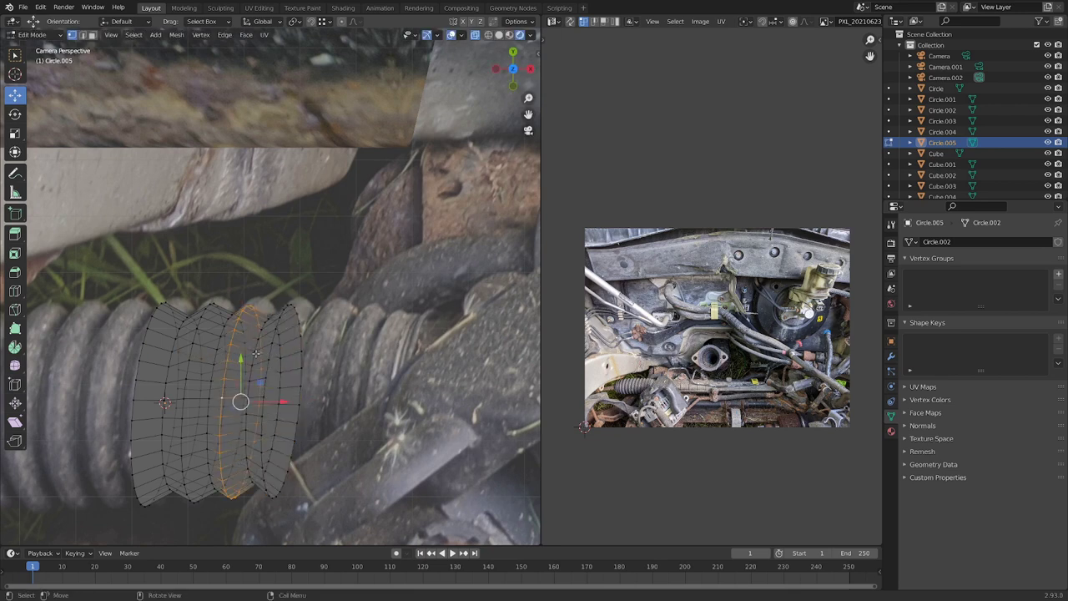
key(g)
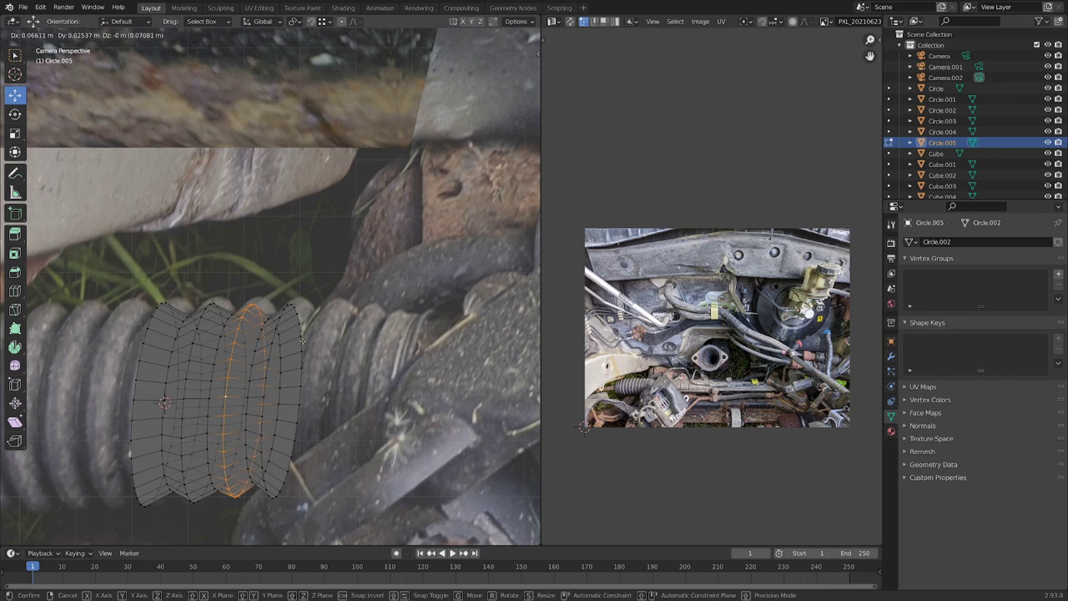
click(310, 336)
Select the open right-hand edge loop and extrude, scale and position more rings along the remaining ribs.
alt+click(300, 341)
key(e)
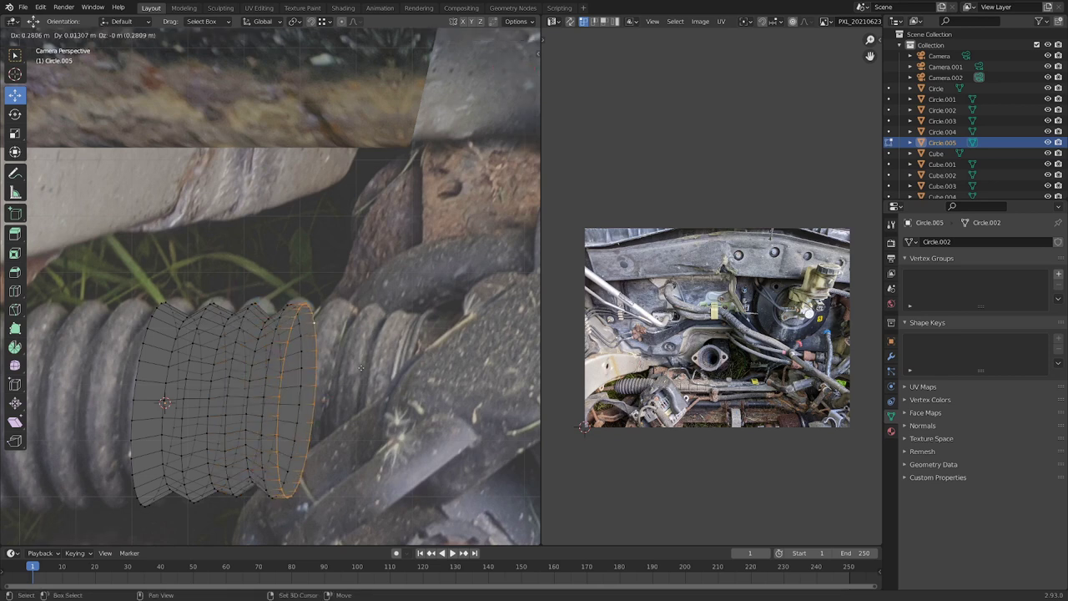
click(321, 342)
key(s)
click(348, 364)
key(g)
click(344, 361)
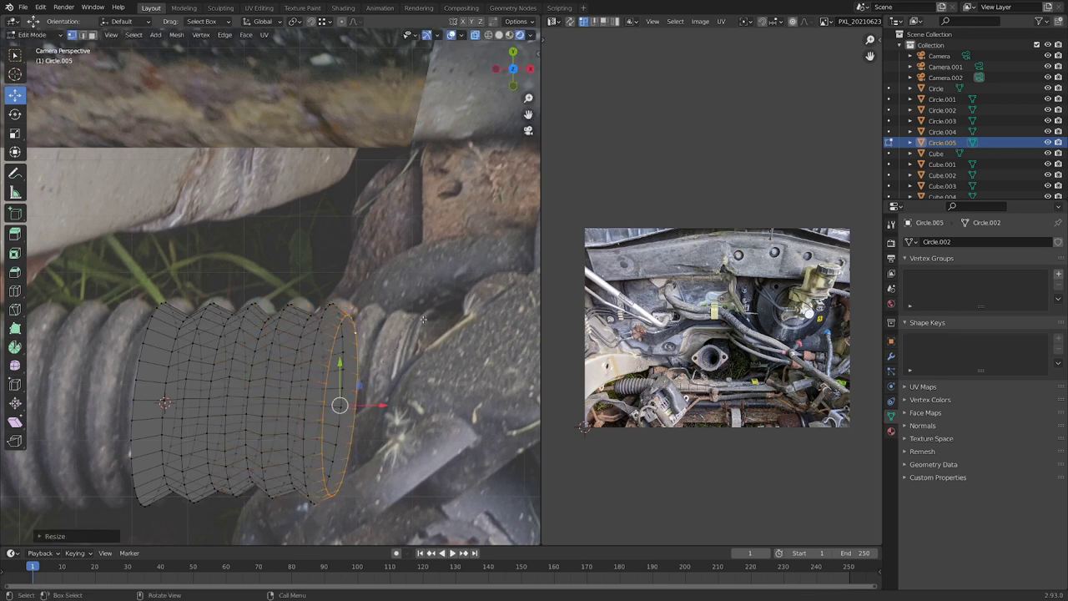
Extrude the last right-hand ring into a long smooth end section and scale it down slightly.
key(e)
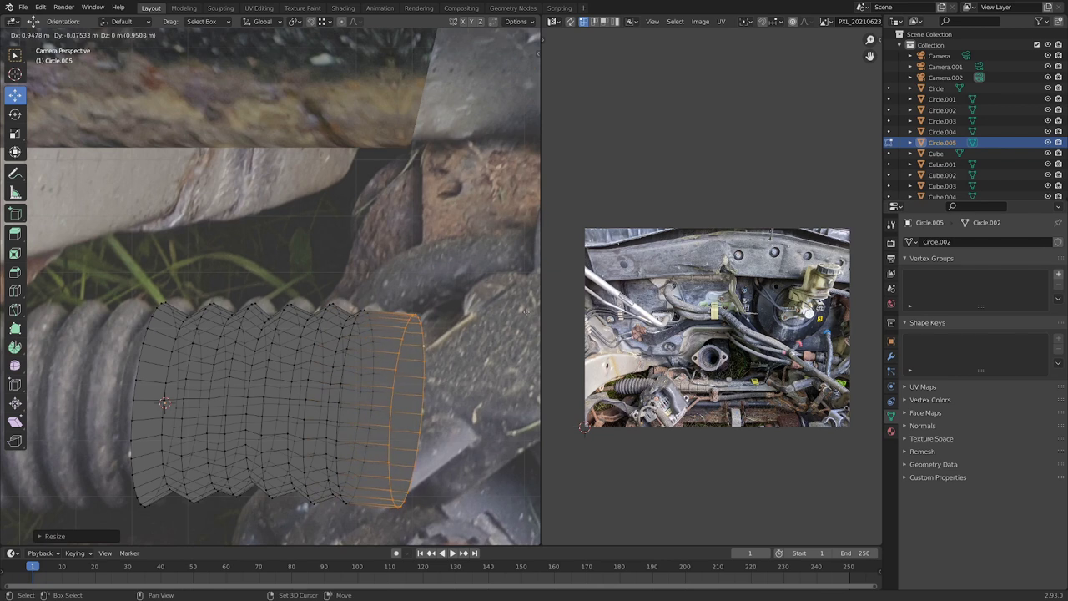
shift+click(35, 280)
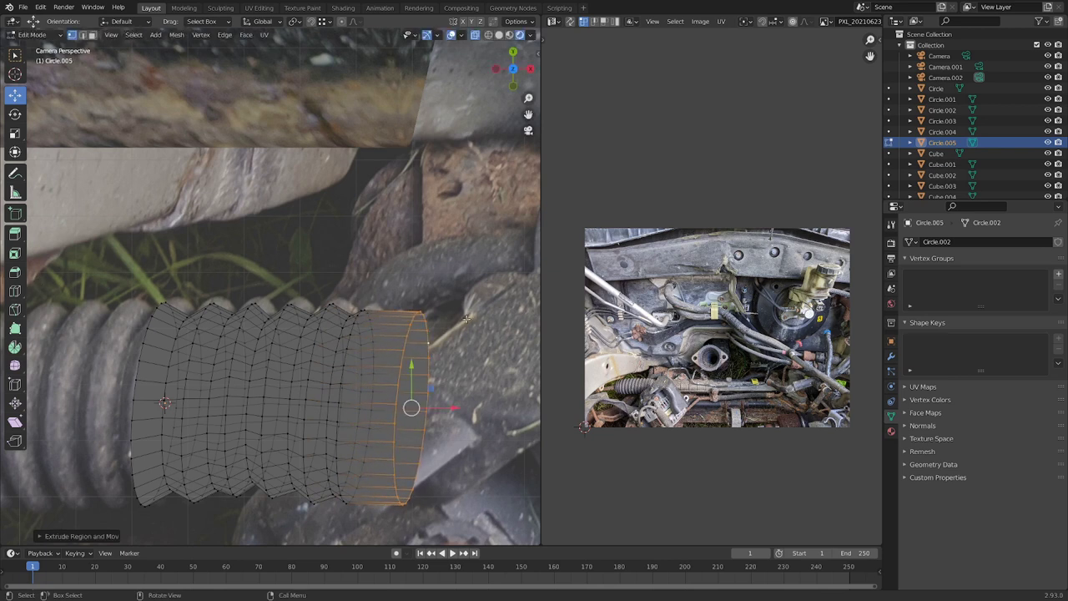
key(s)
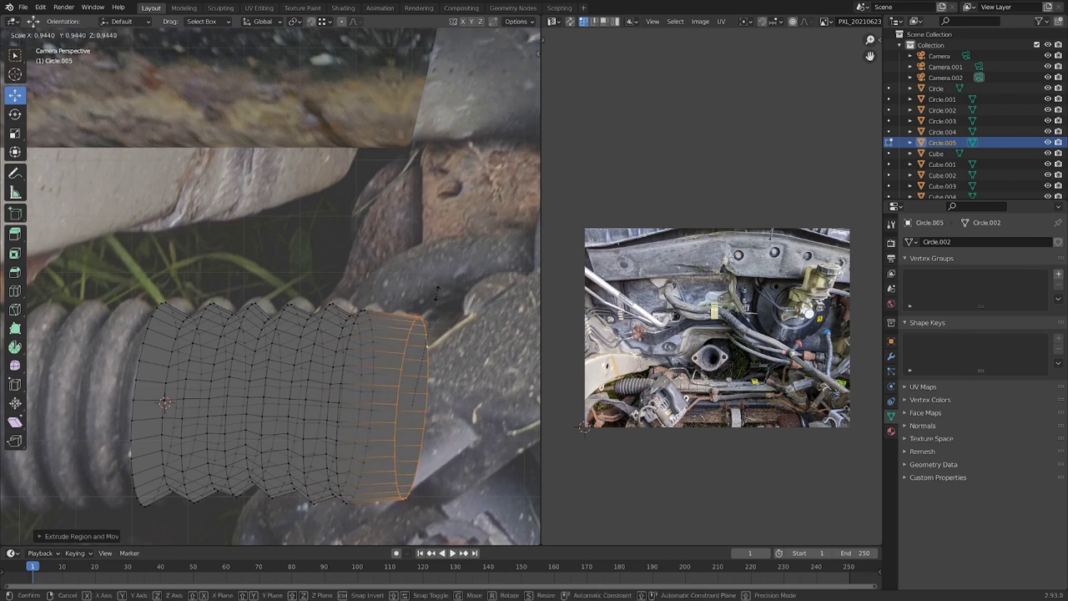
click(359, 353)
Select the open edge loop at the mesh's left end and nudge it onto the rib's crest.
scroll(360, 352, down, 2)
scroll(359, 352, up, 4)
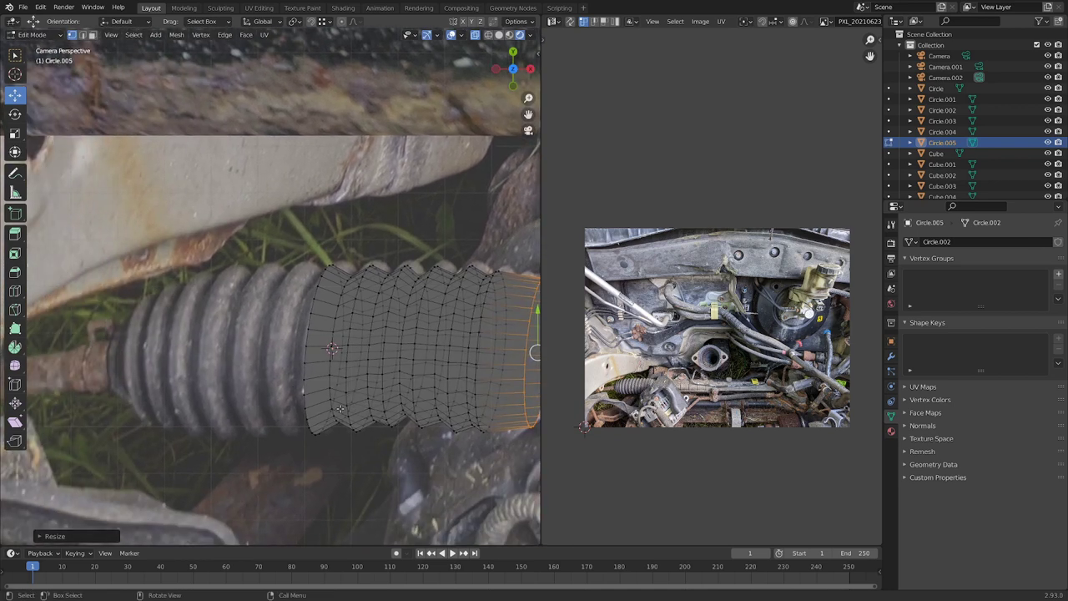
alt+click(294, 367)
scroll(357, 289, up, 1)
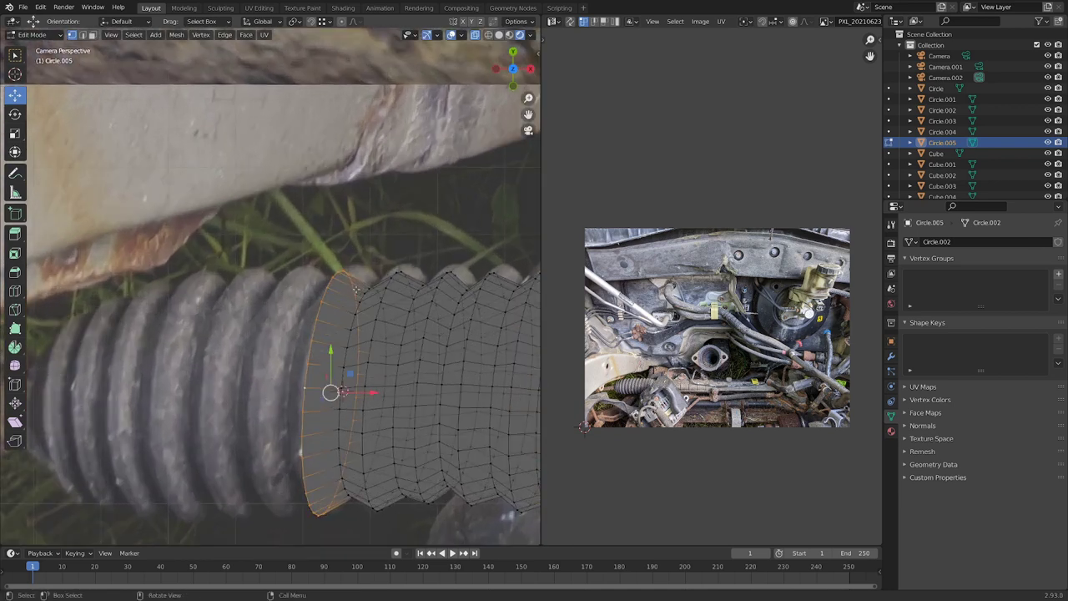
key(g)
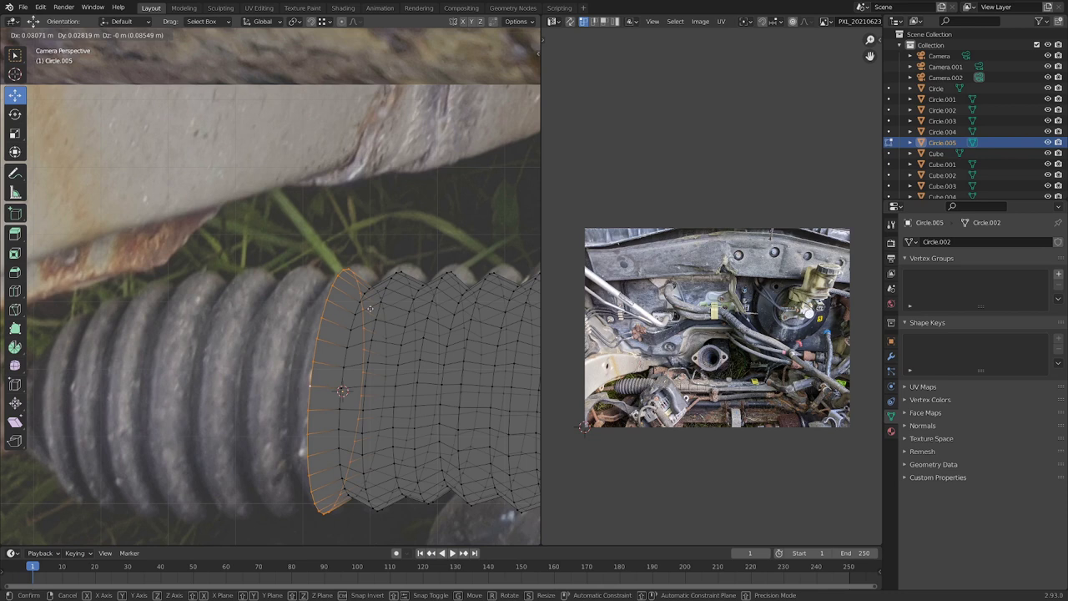
click(365, 310)
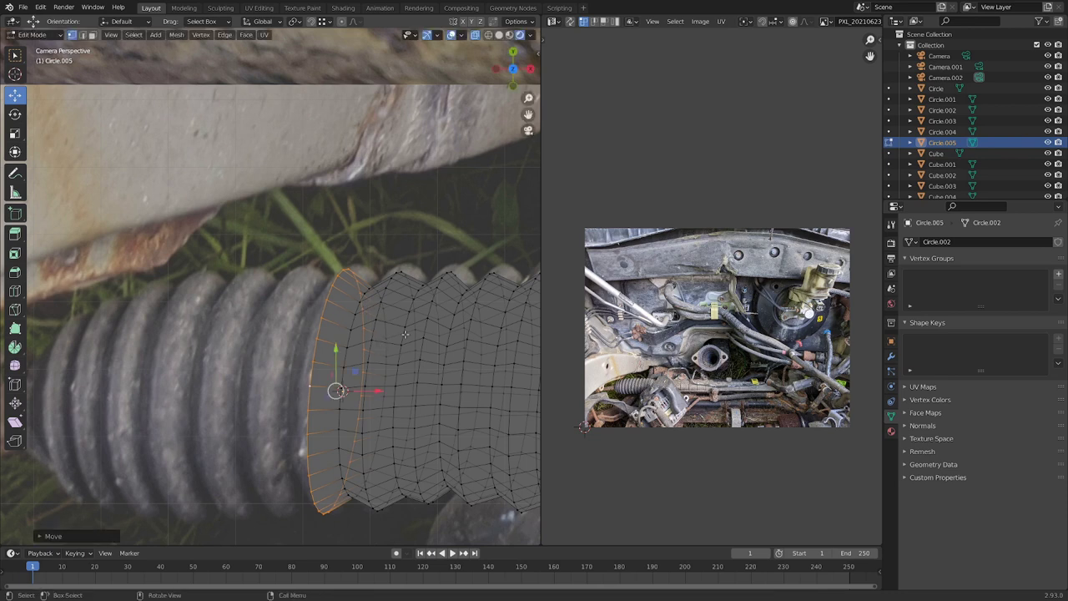
Extrude the left edge loop to the left and scale it to about 0.91 for the neighbouring groove.
key(g)
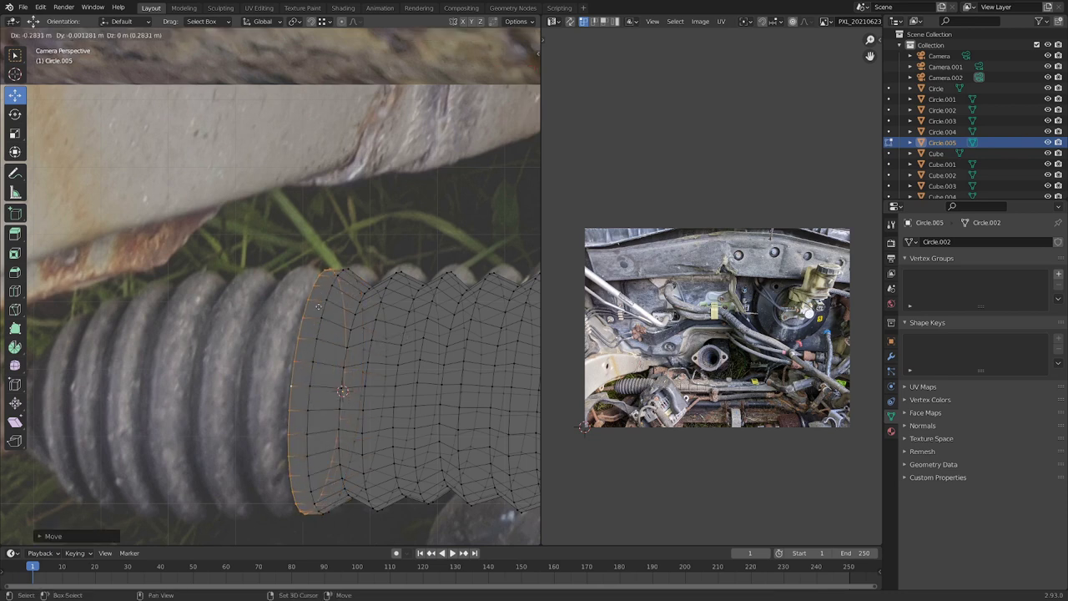
click(318, 307)
key(s)
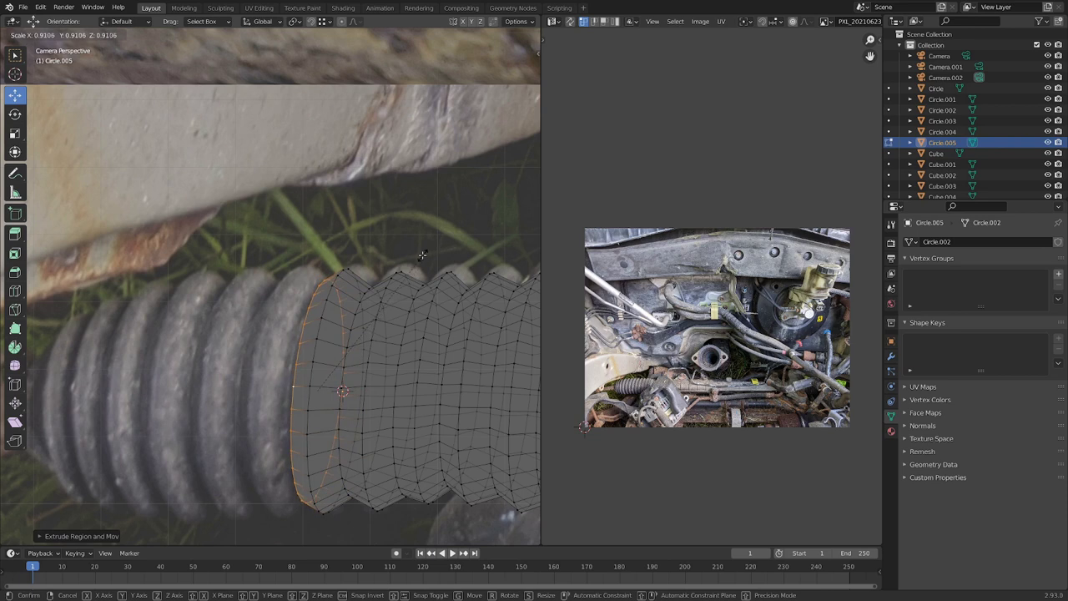
click(422, 255)
Extrude further rings to the left, alternately enlarging and shrinking them to form the remaining ribs.
key(g)
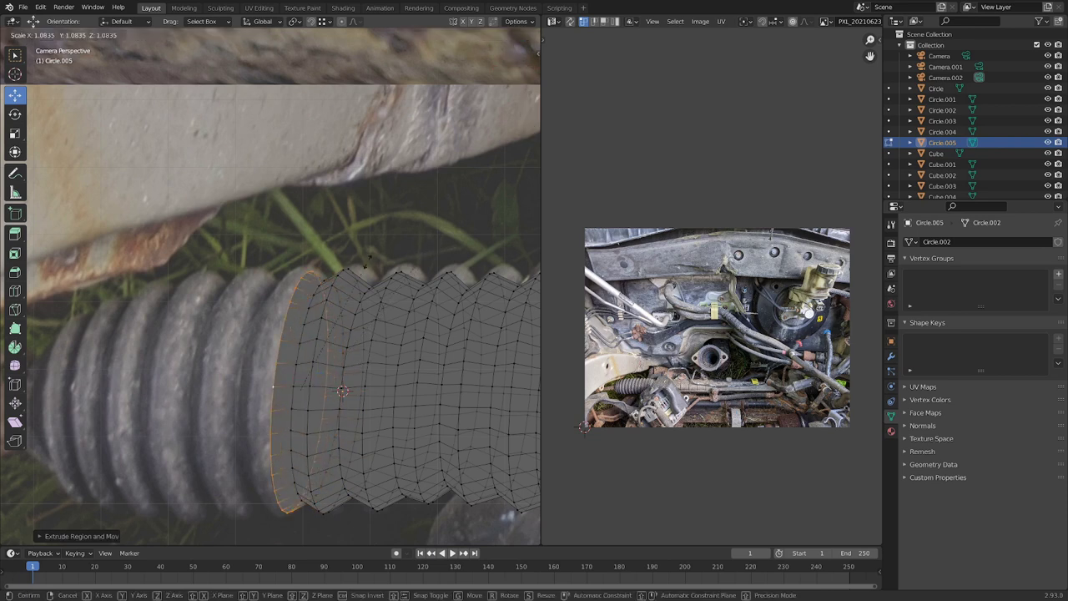
click(351, 326)
key(s)
click(349, 322)
key(e)
key(s)
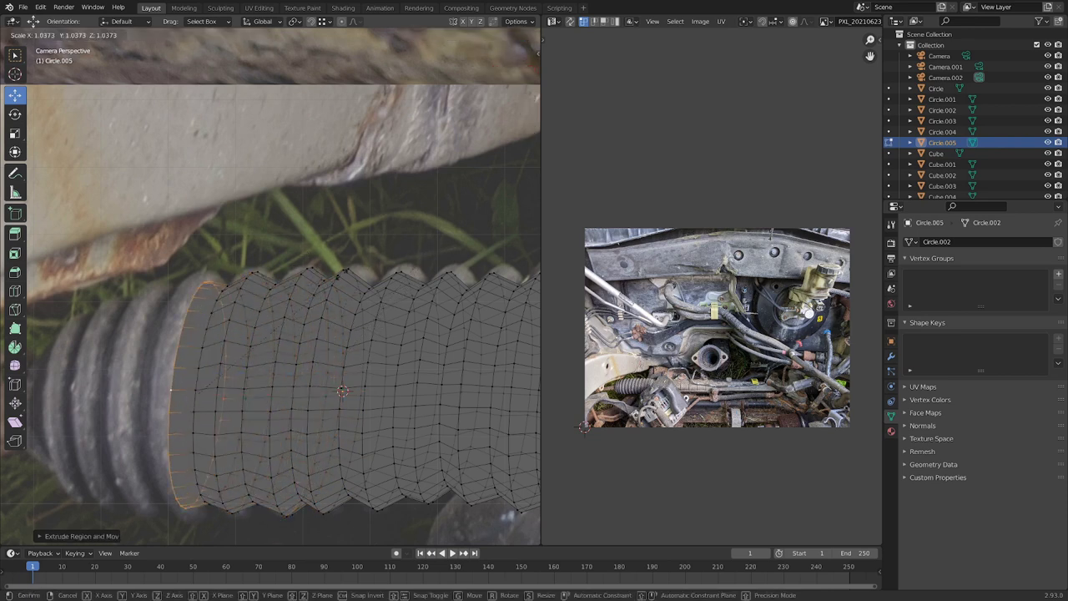
click(296, 300)
Extrude the left end of the bellows further and shrink the outer ring into a taper toward the shaft.
key(e)
click(268, 287)
shift+middle_drag(268, 288, 481, 259)
key(e)
key(s)
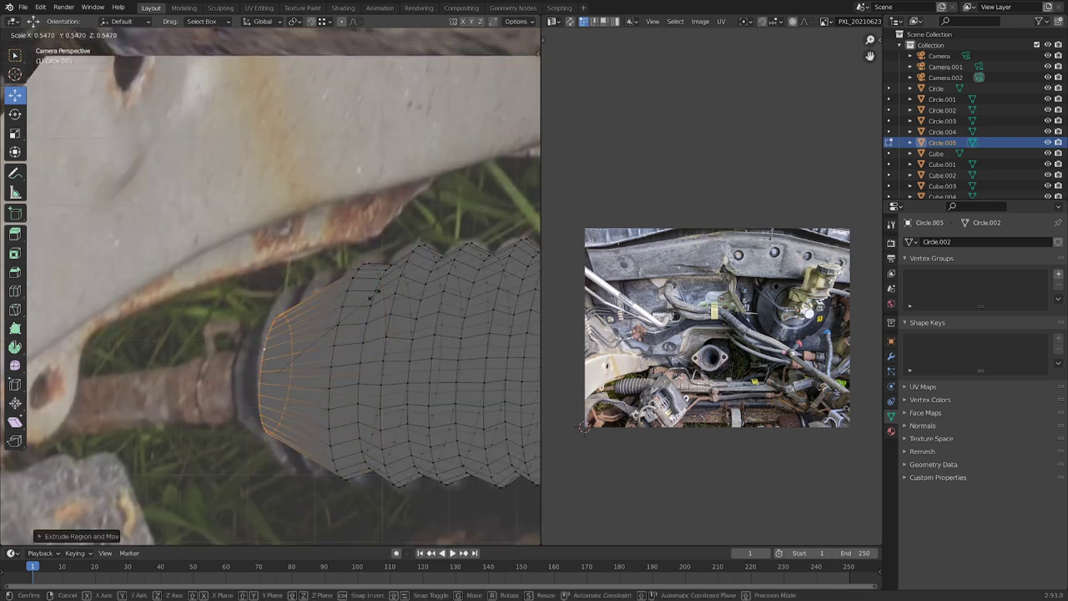
Narrow and tilt the tapered end's ring, and extrude it along the rusty shaft to the left.
scroll(359, 359, up, 2)
key(e)
key(s)
key(r)
key(e)
click(188, 369)
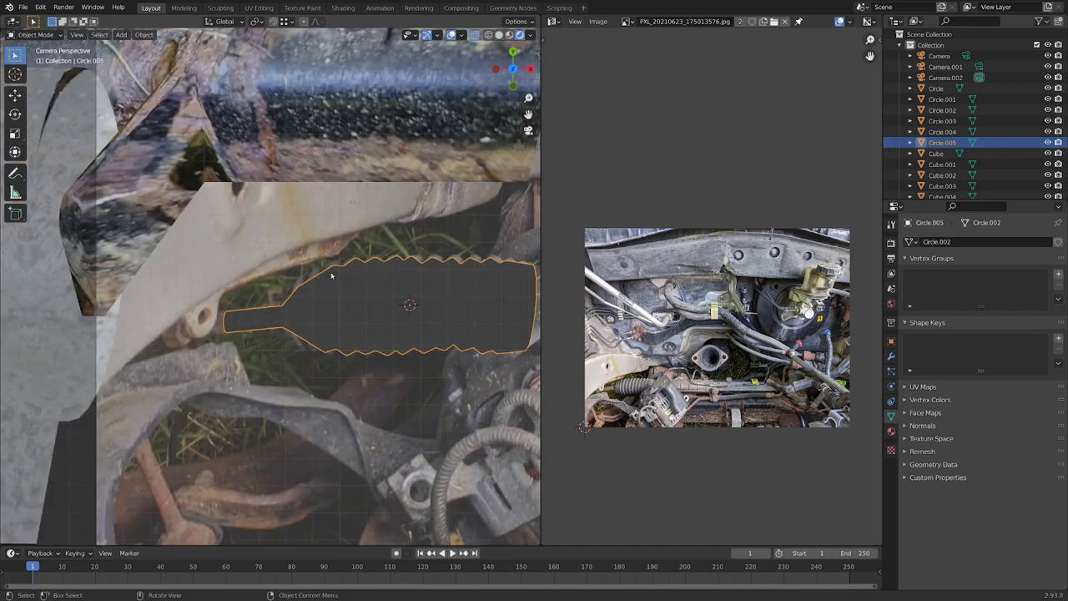
Select the whole bellows mesh in Edit Mode, apply Project from View and check its UVs over the photo.
scroll(395, 324, up, 3)
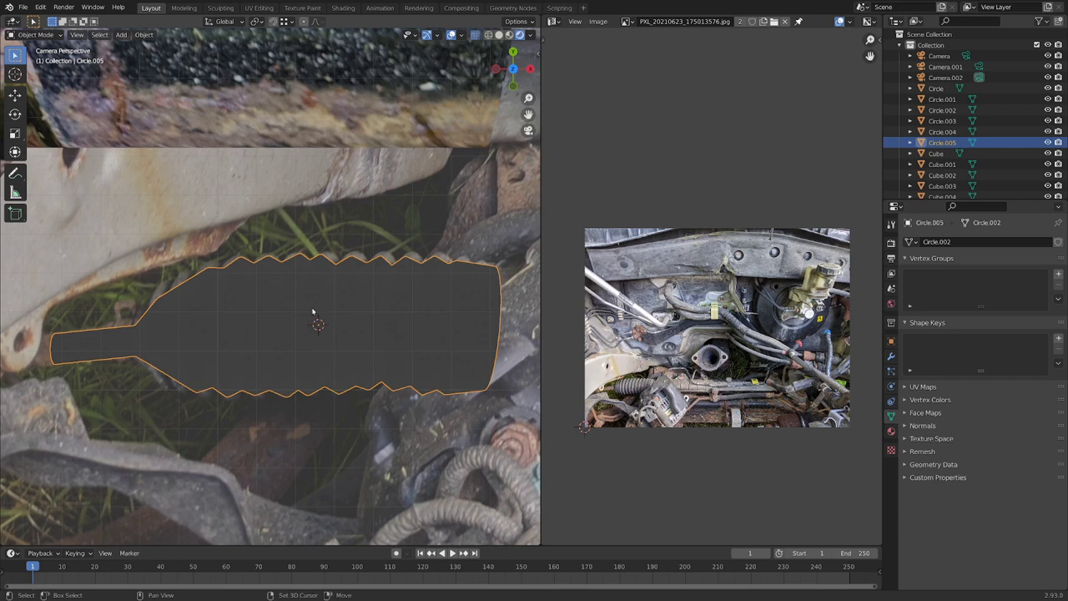
key(ctrl+Tab)
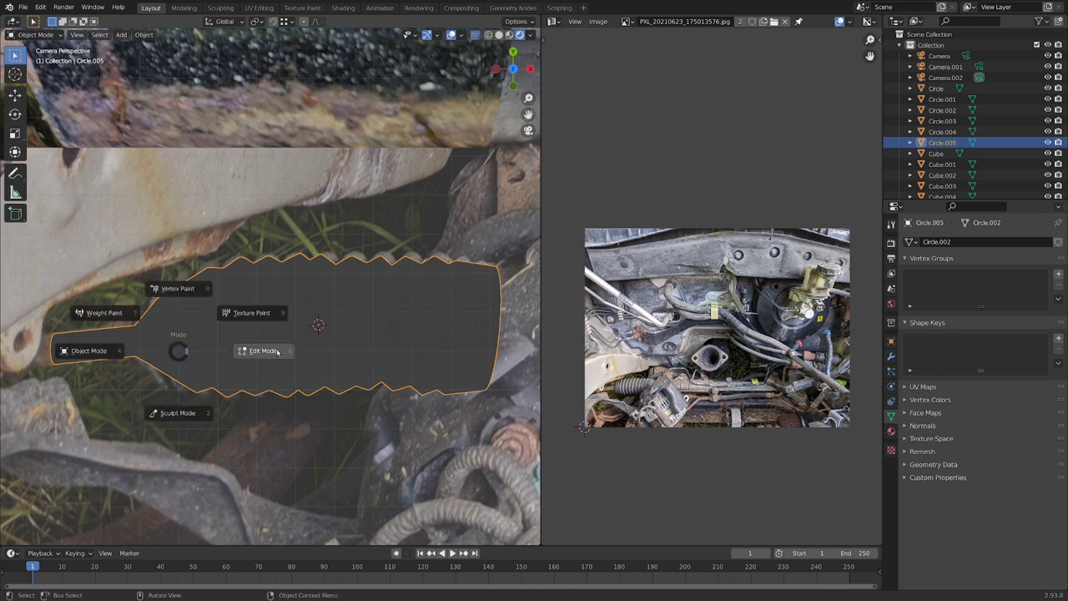
click(289, 350)
key(a)
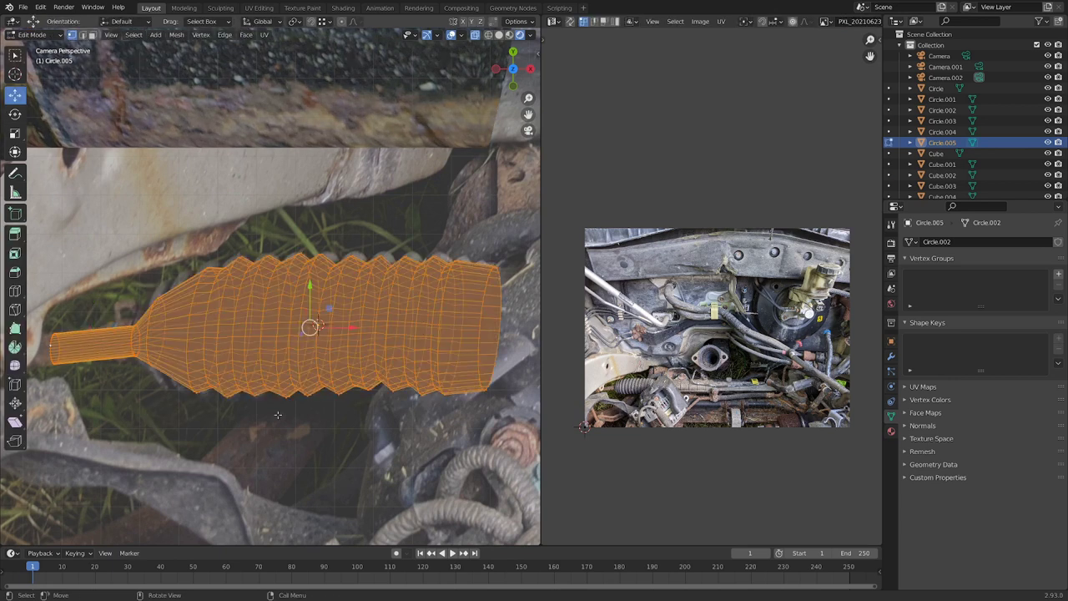
key(u)
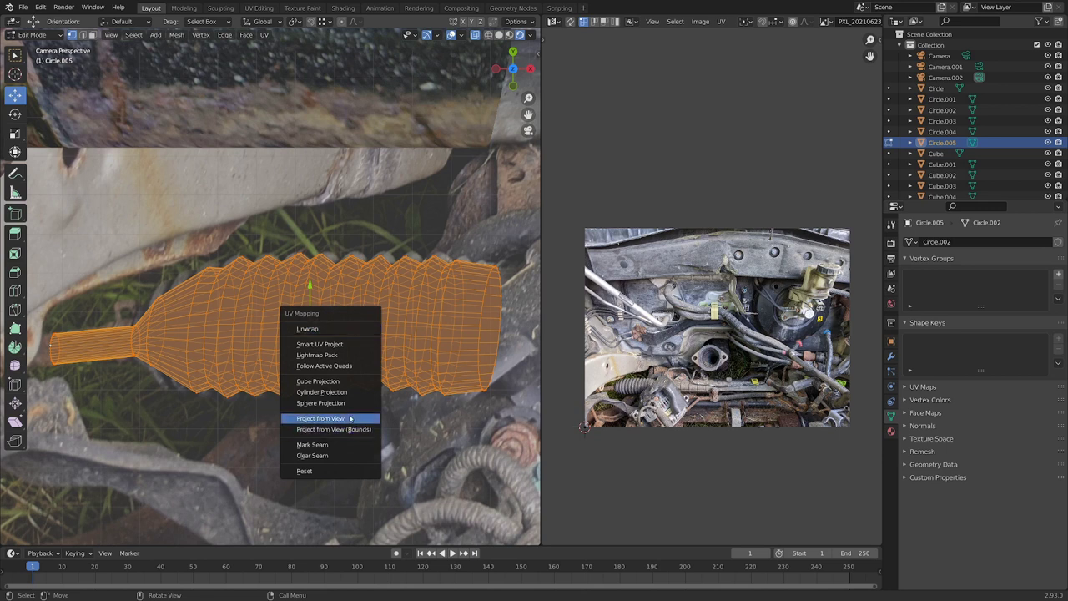
click(350, 415)
scroll(653, 397, up, 4)
middle_drag(566, 518, 650, 325)
scroll(650, 325, up, 3)
middle_drag(644, 401, 768, 316)
scroll(659, 308, up, 1)
middle_drag(659, 308, 766, 282)
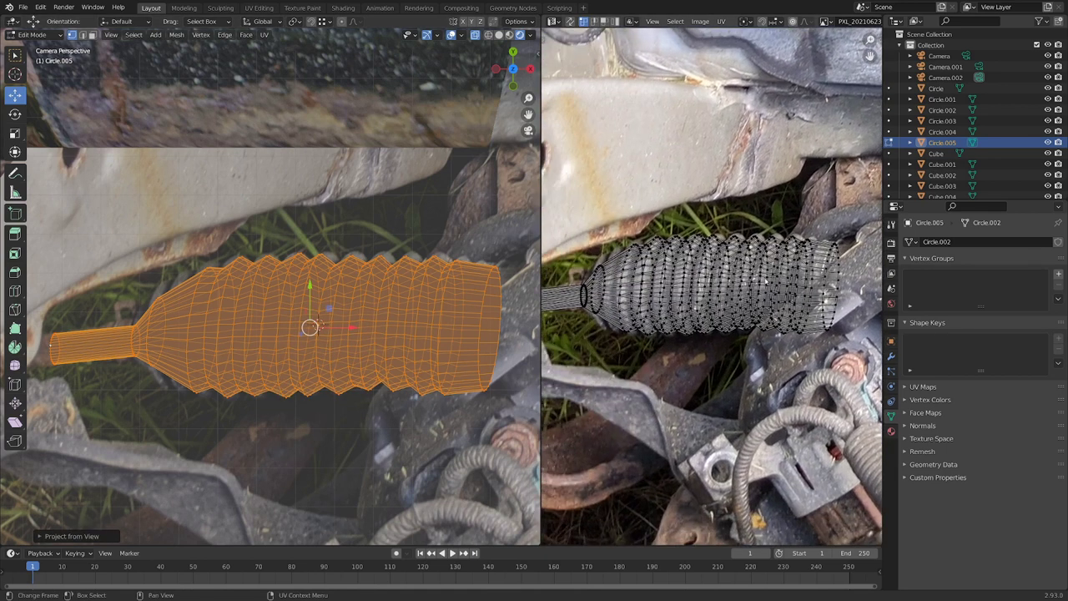
scroll(689, 313, down, 3)
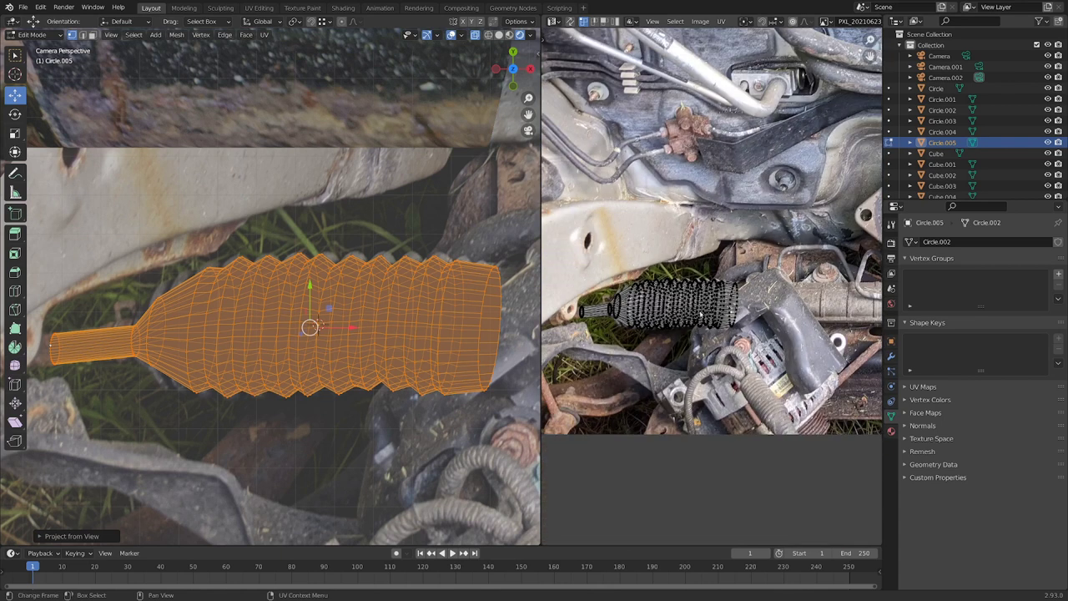
Give the bellows a new material with an Emission surface and an Image Texture as its color.
click(892, 431)
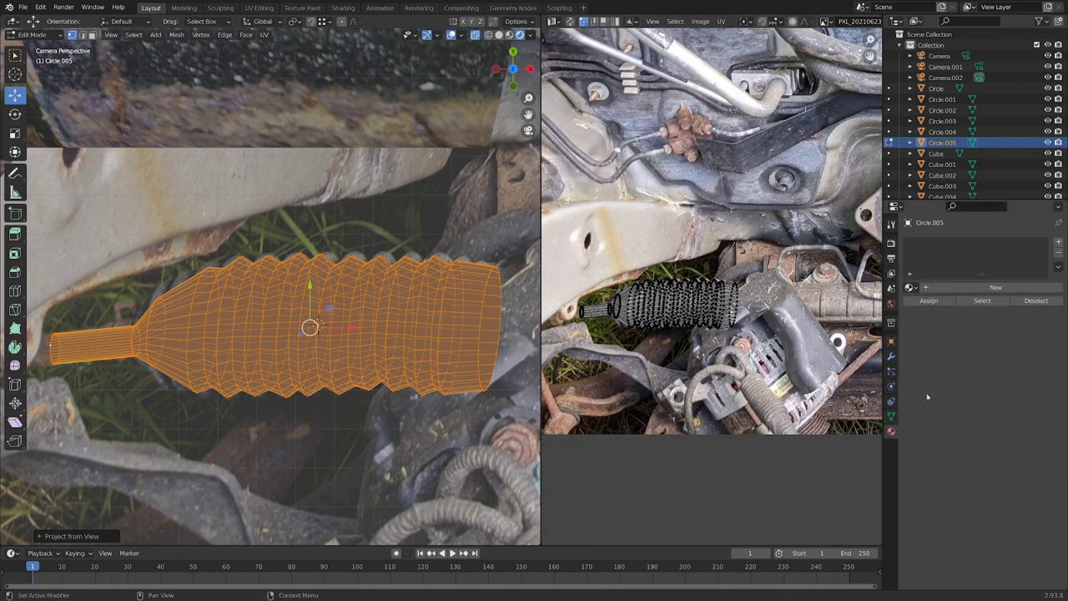
click(966, 287)
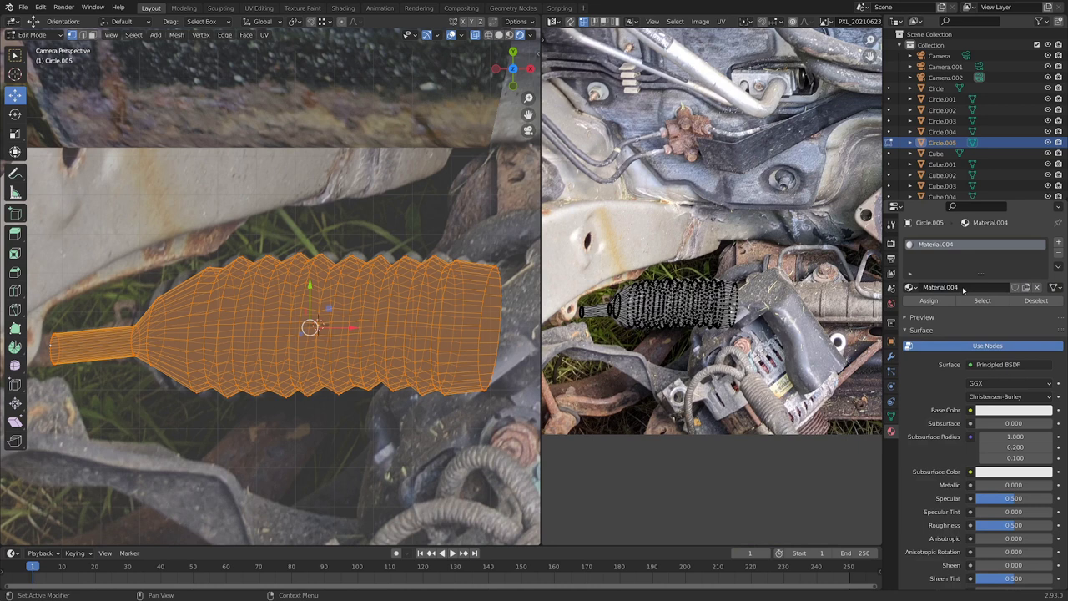
click(972, 365)
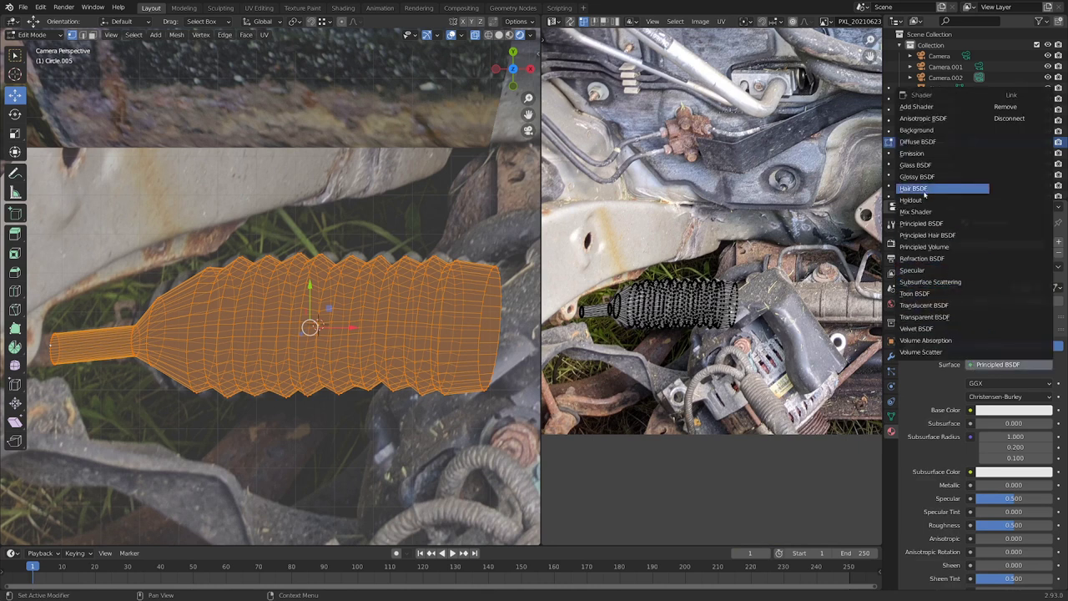
click(912, 153)
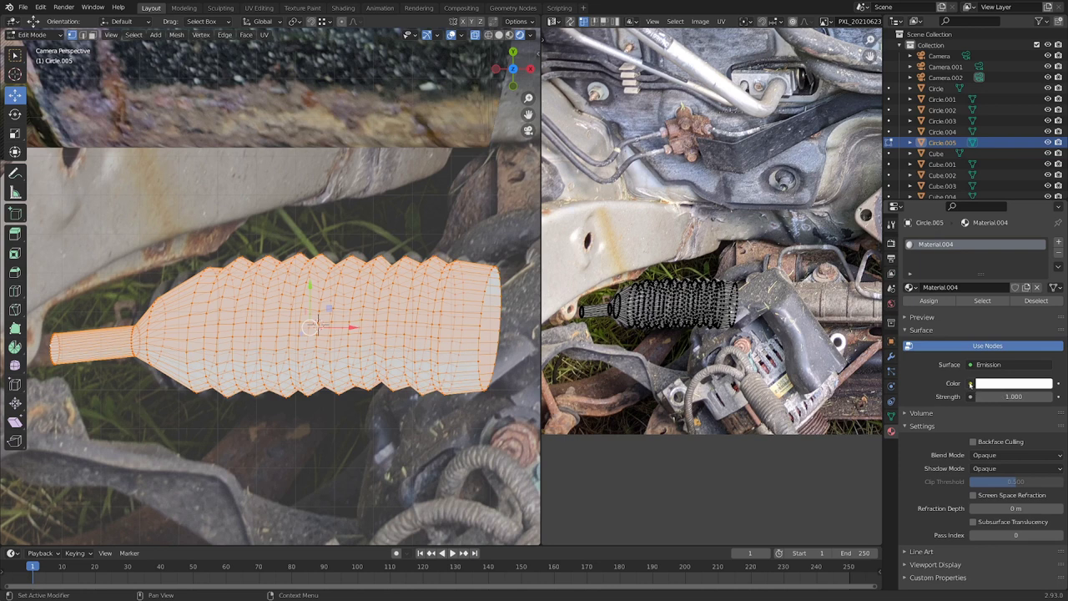
click(971, 383)
click(761, 455)
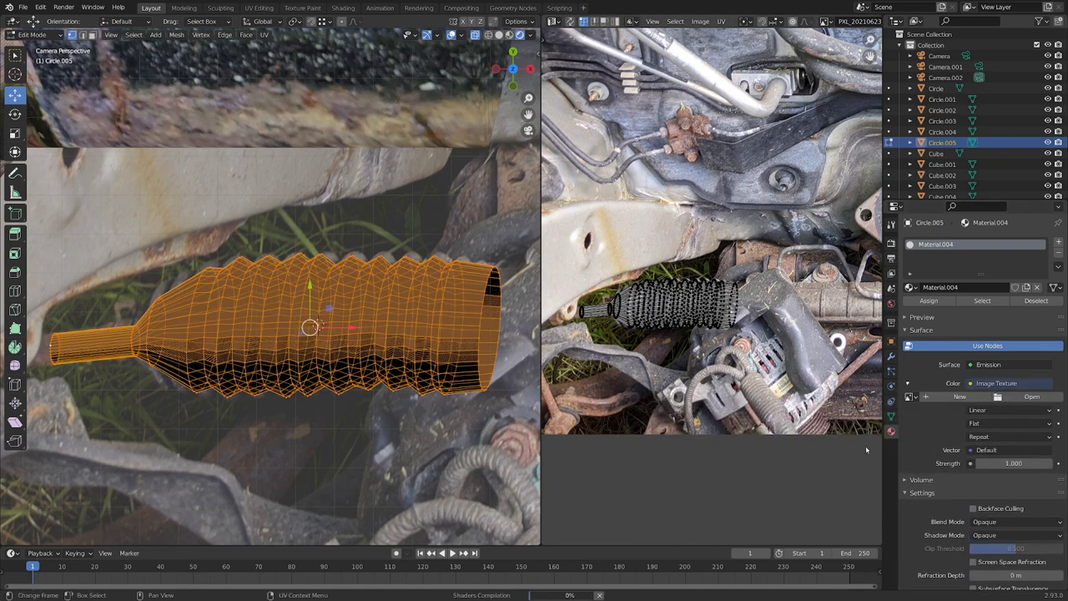
Assign the photo PXL_20210623_175013576.jpg to the bellows material's image texture and inspect the textured bellows in perspective.
click(912, 396)
click(966, 423)
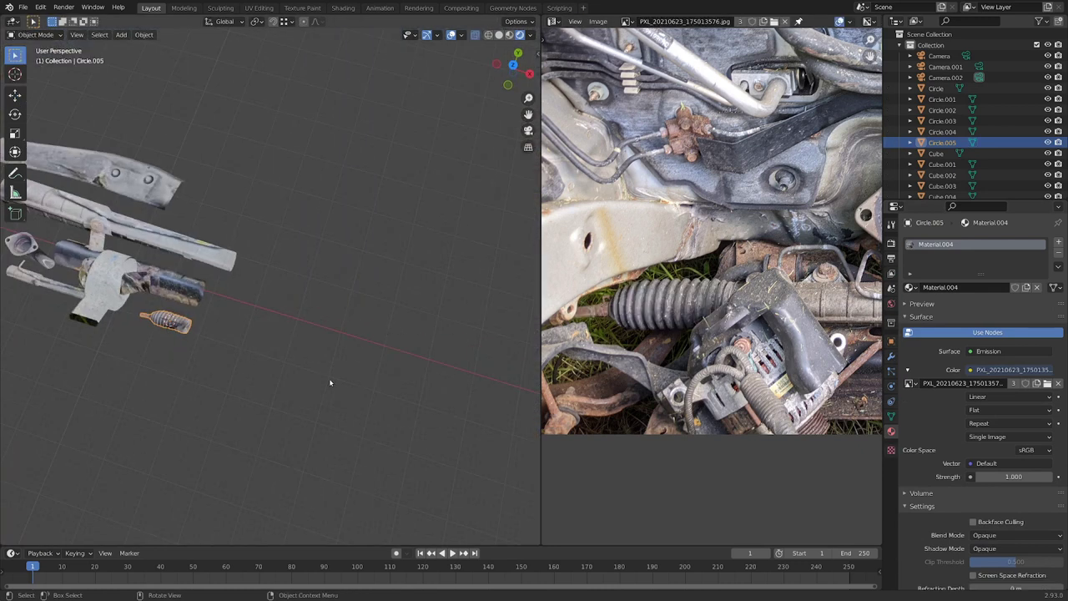
key(KP_Decimal)
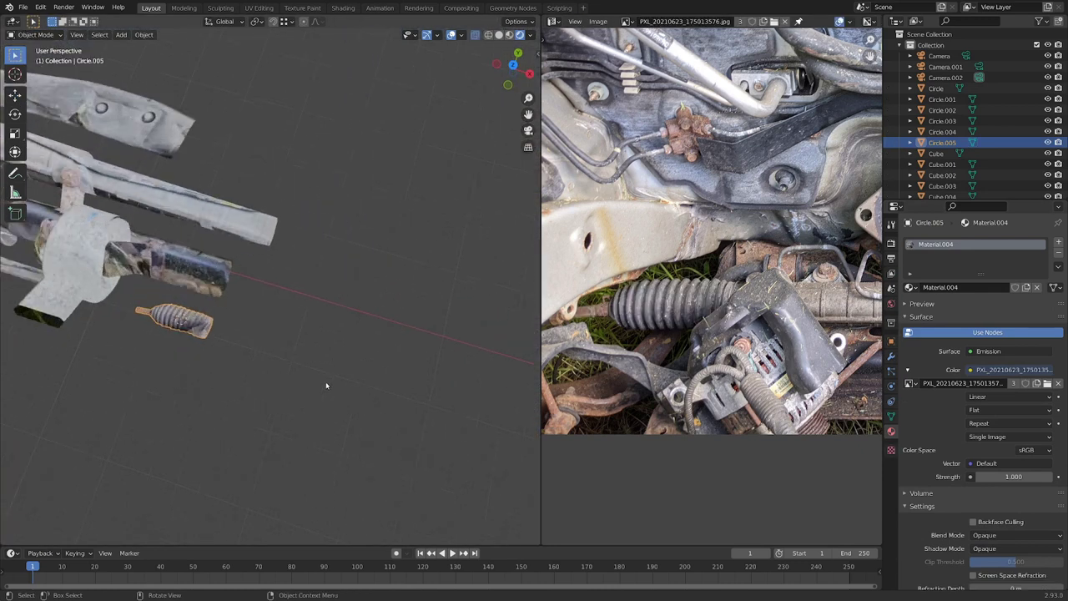
middle_drag(333, 367, 319, 390)
Select the edge loops around the bellows' folds in Edit Mode, from the tapered end to the wide end.
key(Tab)
key(alt+a)
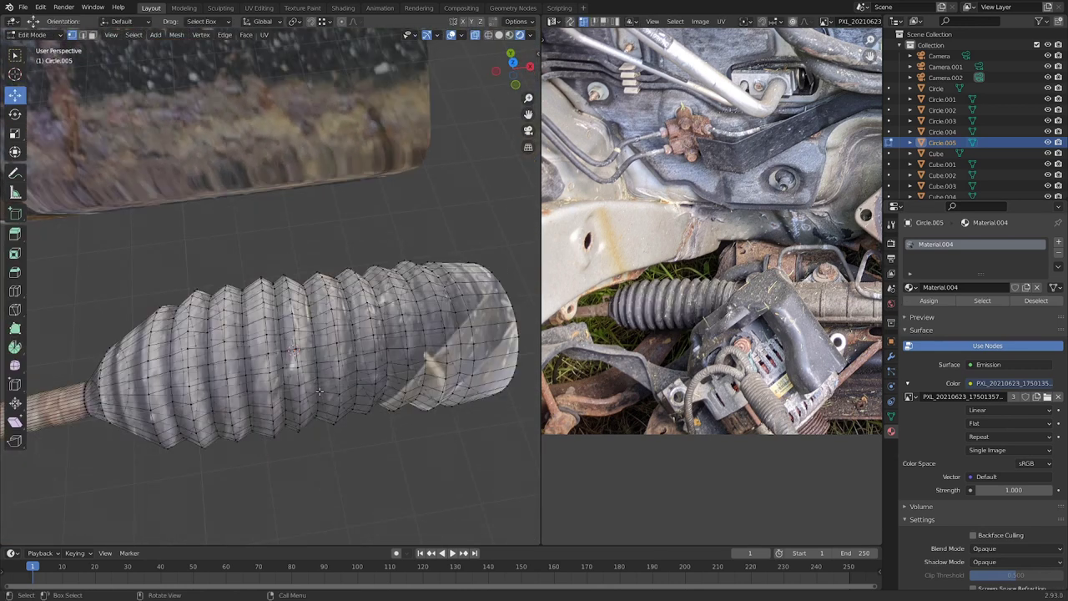
shift+middle_drag(329, 315, 366, 305)
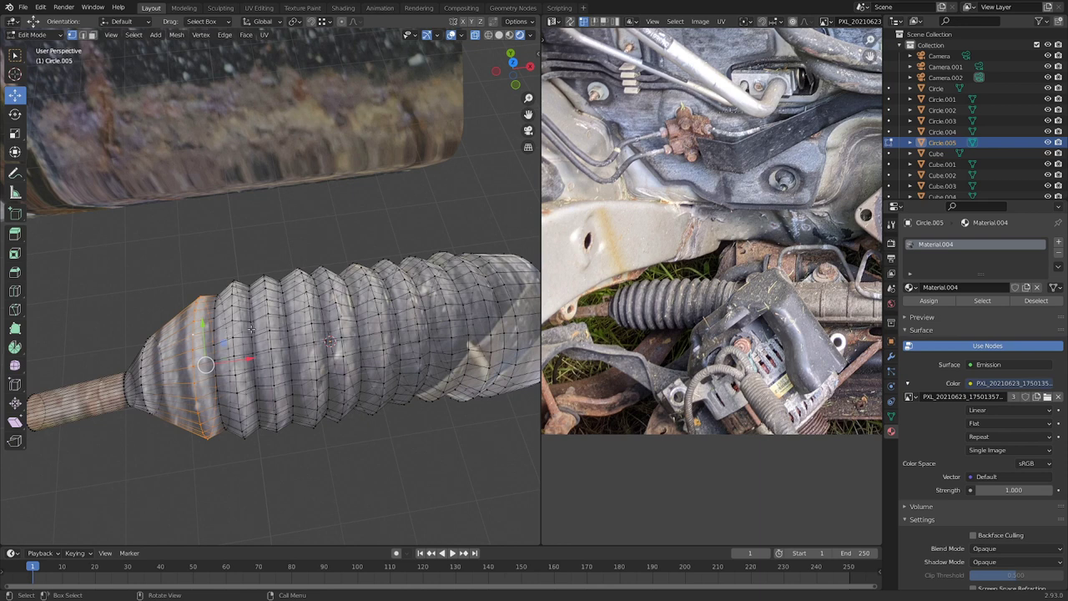
middle_drag(252, 328, 272, 323)
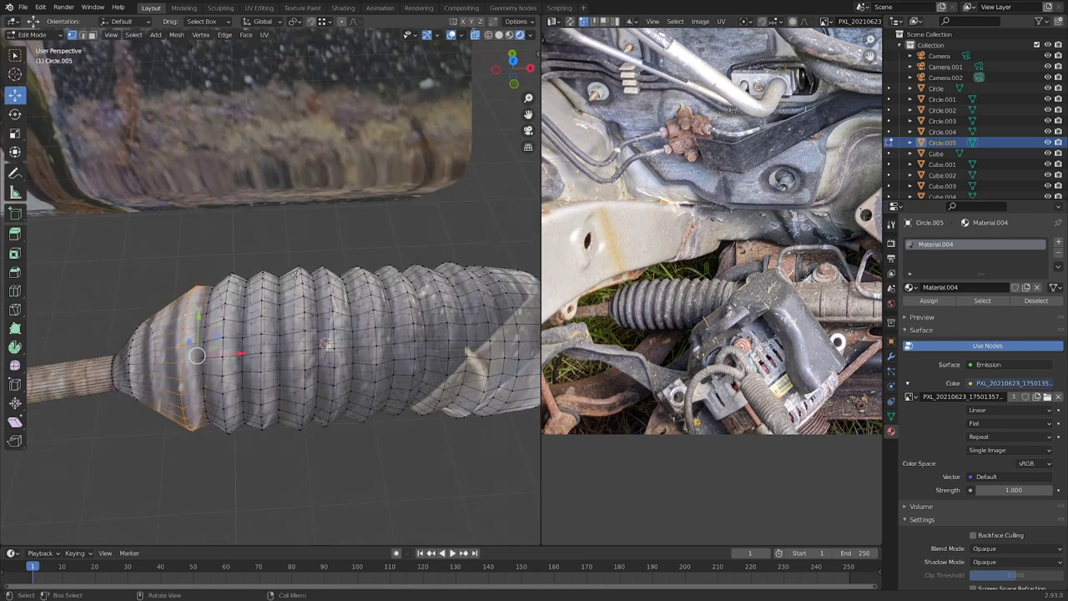
key(z)
click(294, 339)
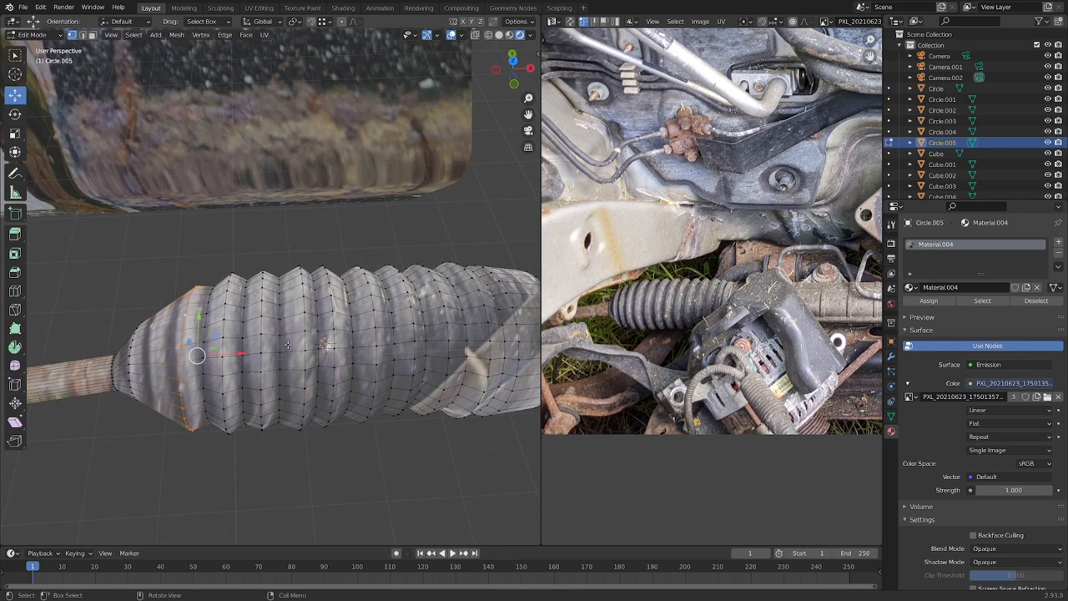
scroll(205, 373, up, 4)
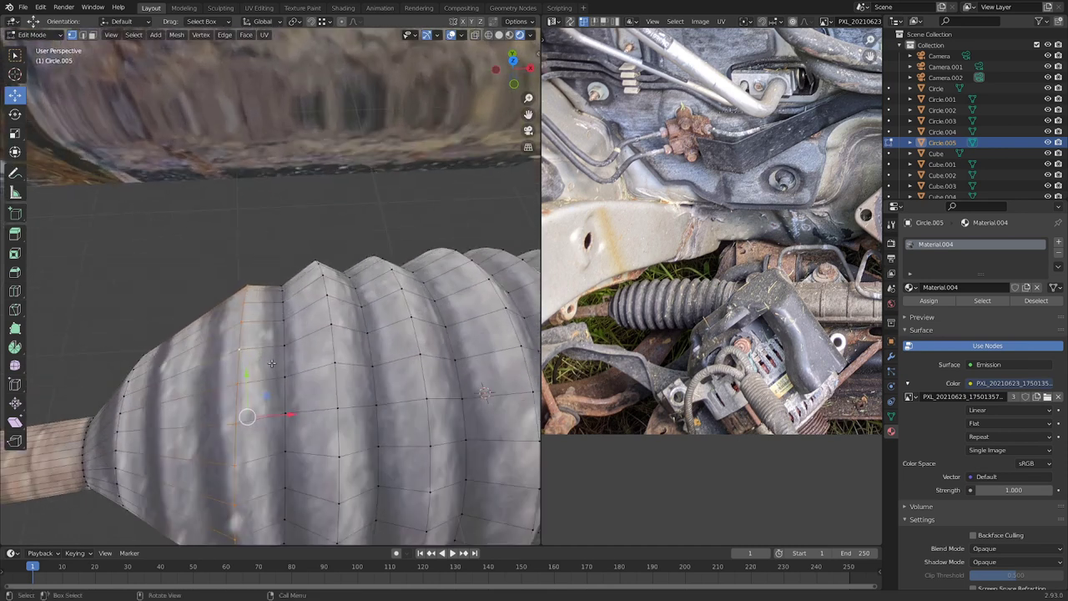
alt+shift+click(290, 346)
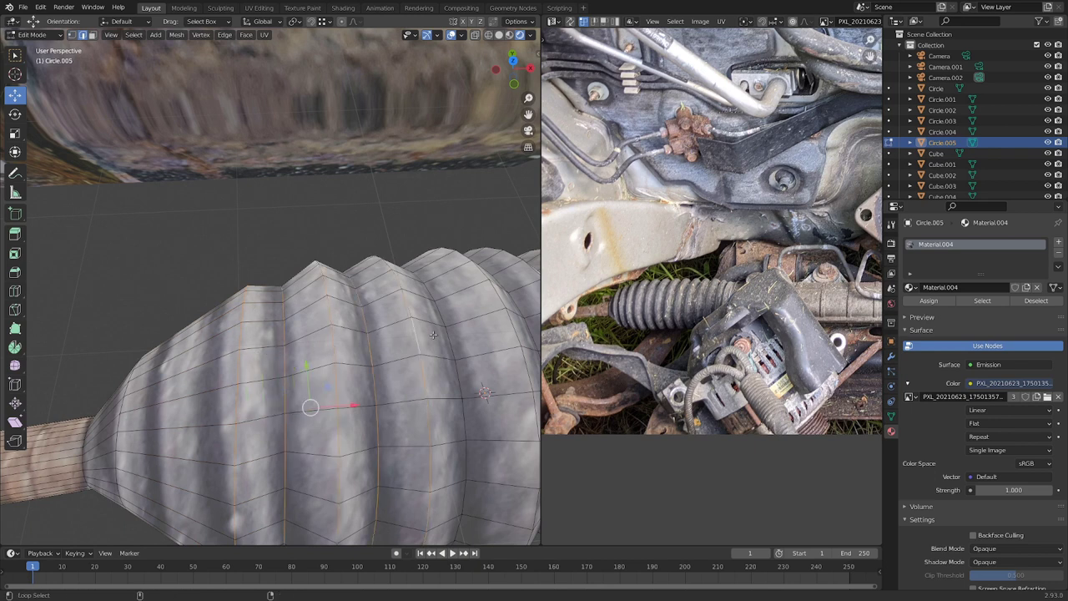
shift+middle_drag(402, 331, 187, 328)
scroll(334, 324, down, 5)
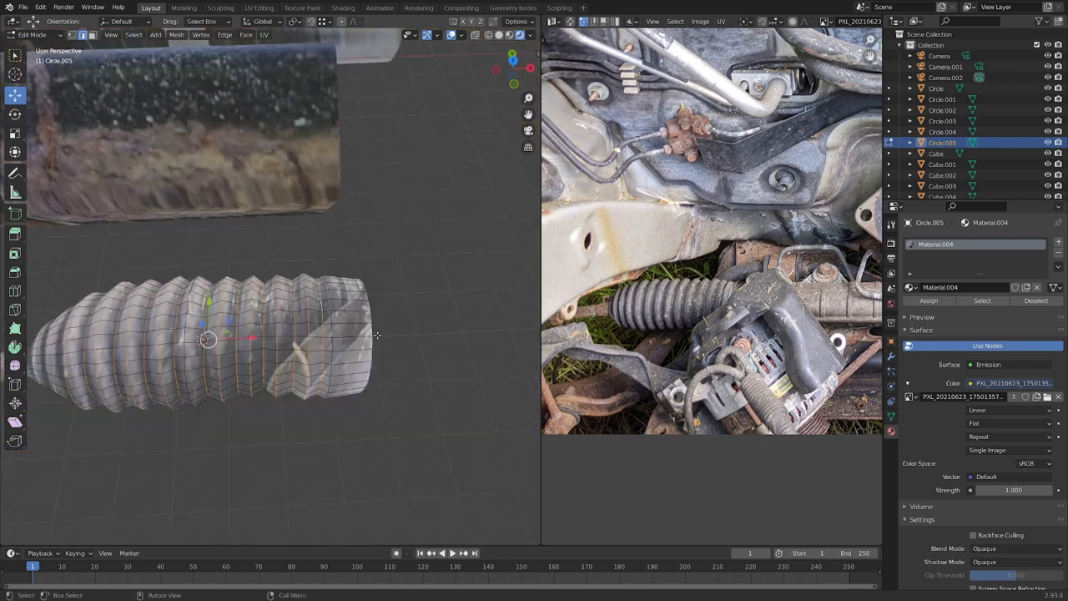
scroll(333, 322, down, 1)
shift+middle_drag(334, 321, 380, 318)
scroll(339, 312, up, 2)
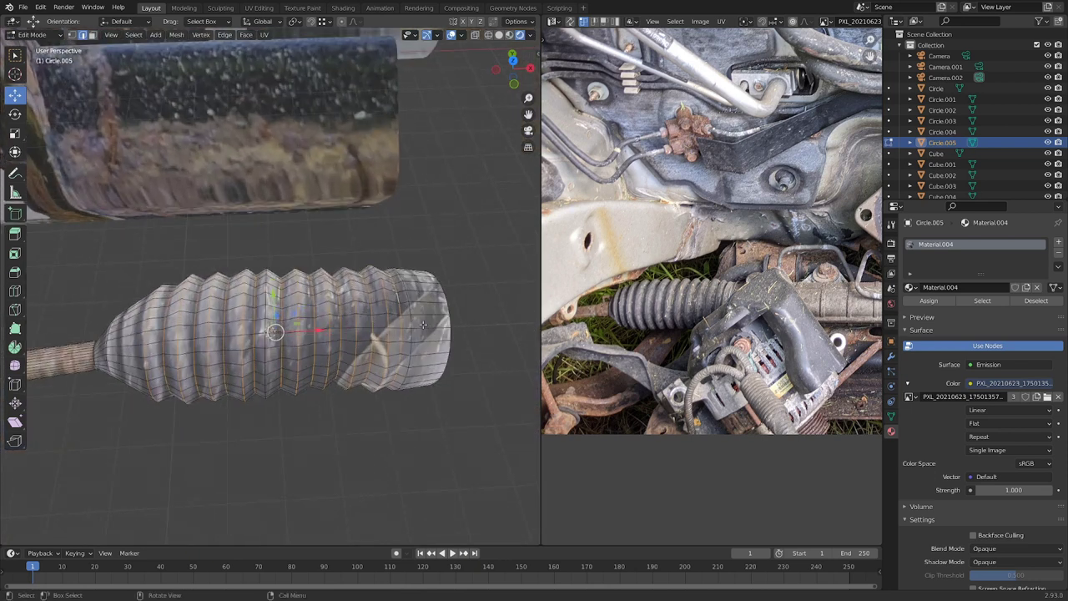
Bevel the selected bellows loops with 2 segments and a width of about 0.037 m, and return to Object Mode.
key(ctrl+b)
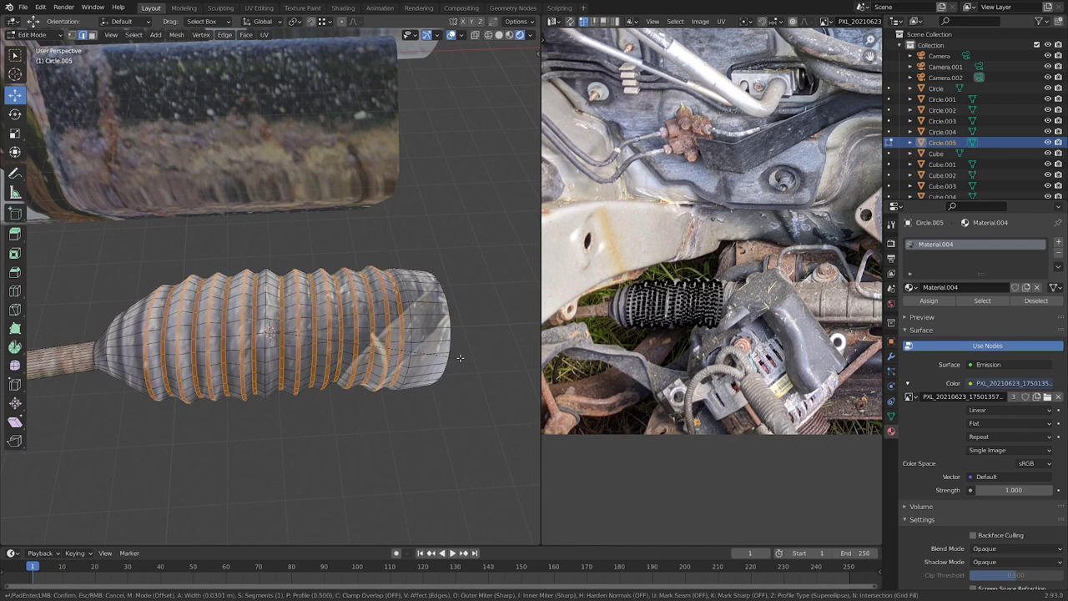
right_click(459, 359)
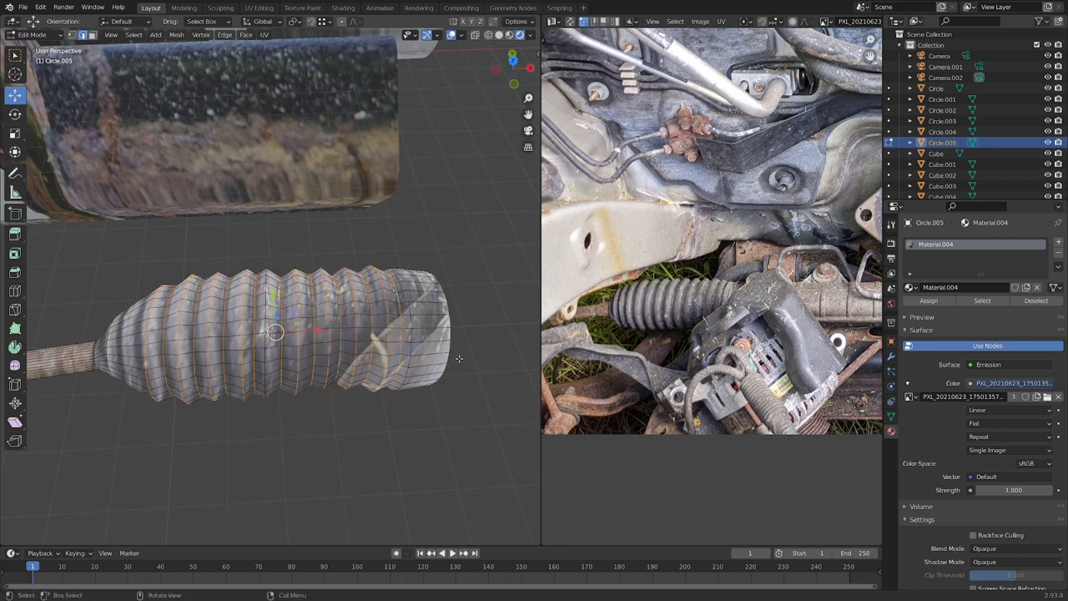
key(ctrl+b)
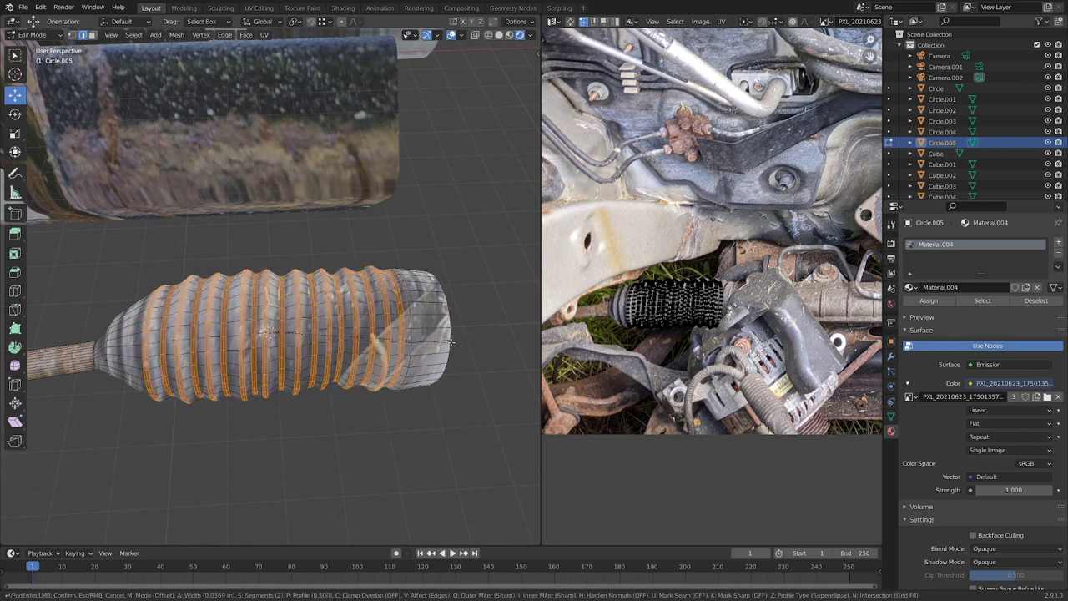
click(453, 342)
key(Tab)
Examine the textured bellows together with the other engine bay parts from several angles.
middle_drag(451, 344, 308, 316)
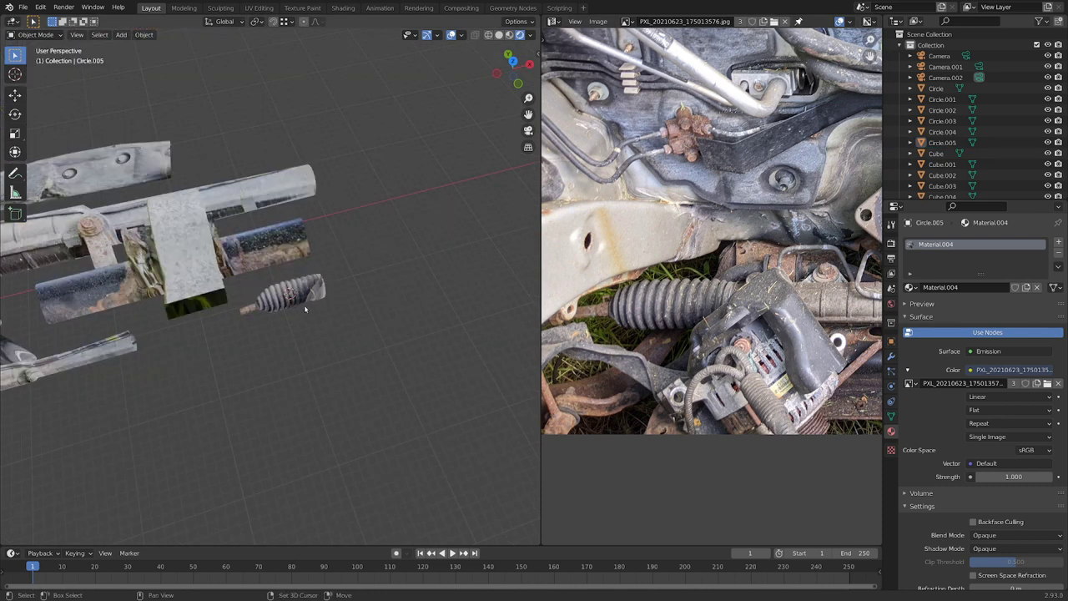
middle_drag(304, 305, 432, 313)
scroll(345, 346, down, 2)
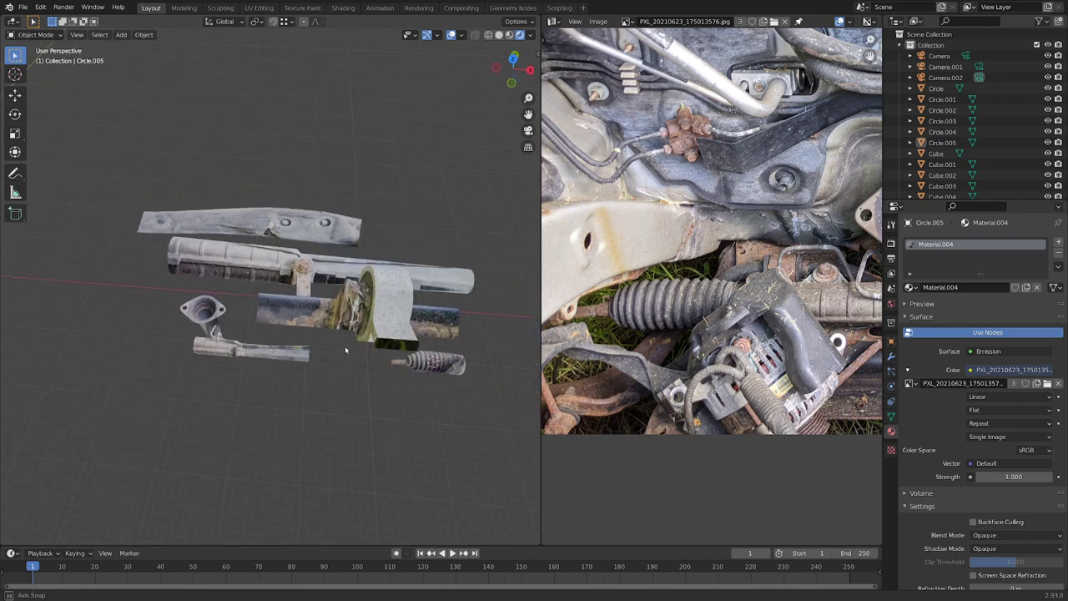
scroll(727, 306, down, 6)
middle_drag(727, 306, 631, 359)
scroll(321, 315, down, 2)
middle_drag(322, 316, 335, 340)
shift+middle_drag(335, 340, 265, 301)
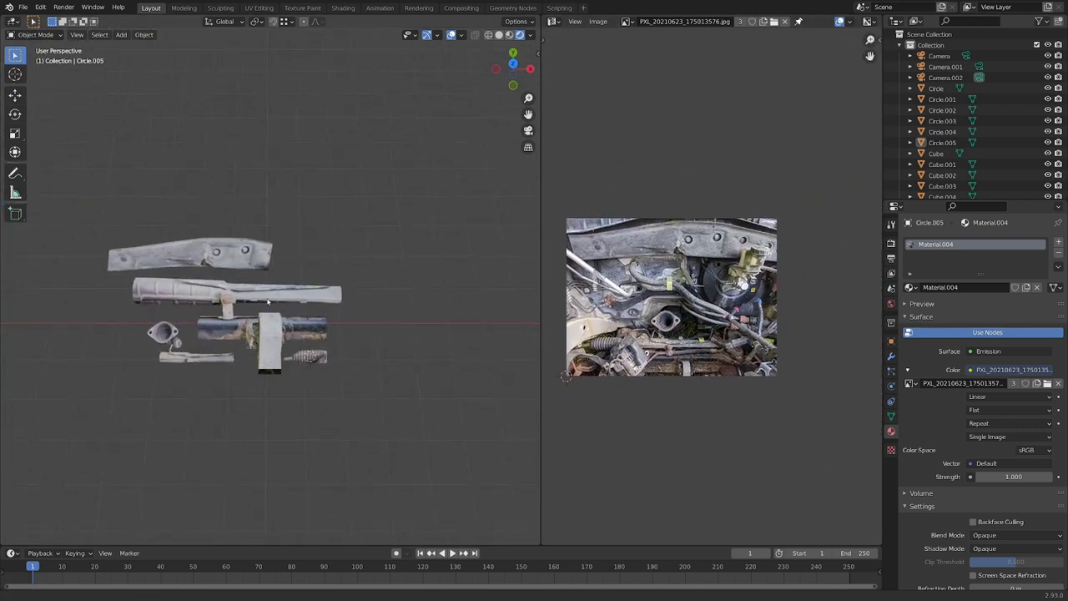
scroll(265, 301, up, 1)
scroll(257, 381, up, 5)
shift+middle_drag(353, 363, 422, 354)
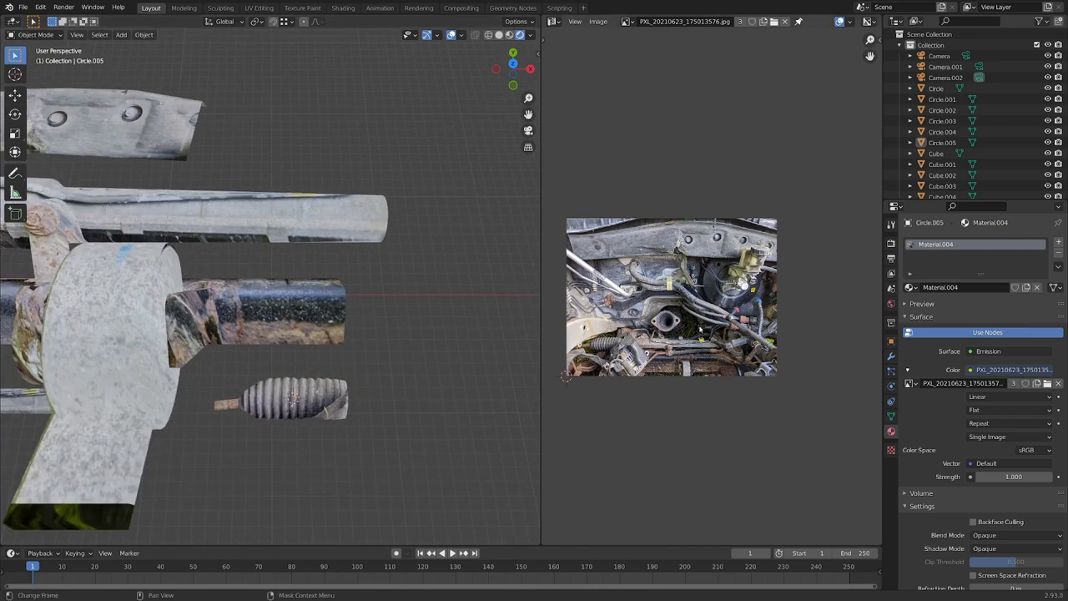
Examine the alternator and the hoses around it in the reference photo.
scroll(748, 329, up, 5)
scroll(748, 329, down, 4)
scroll(749, 330, up, 4)
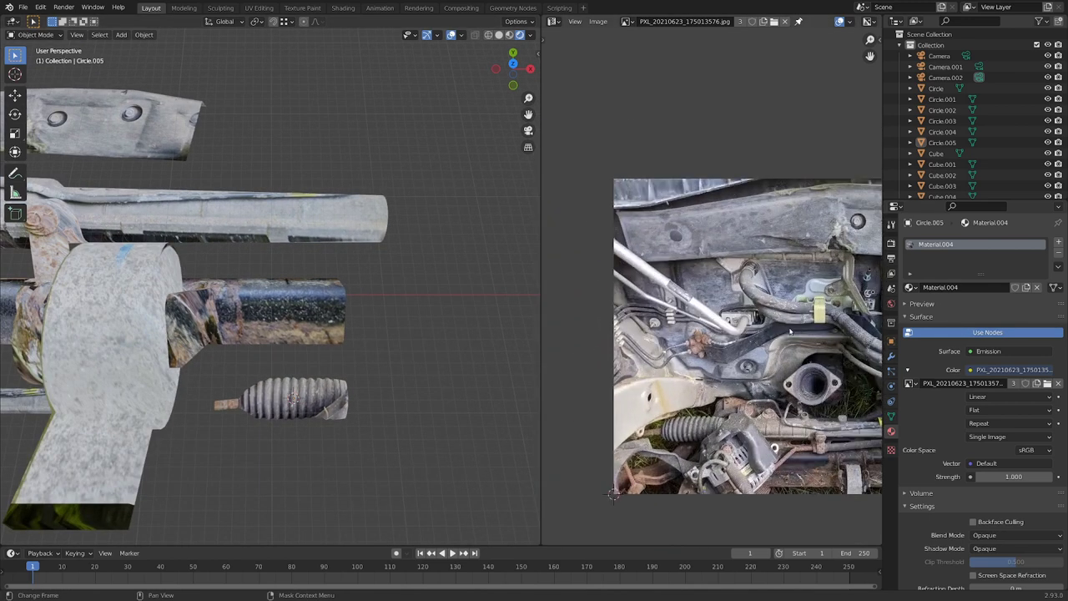
scroll(749, 330, down, 1)
scroll(749, 330, up, 4)
scroll(718, 369, up, 1)
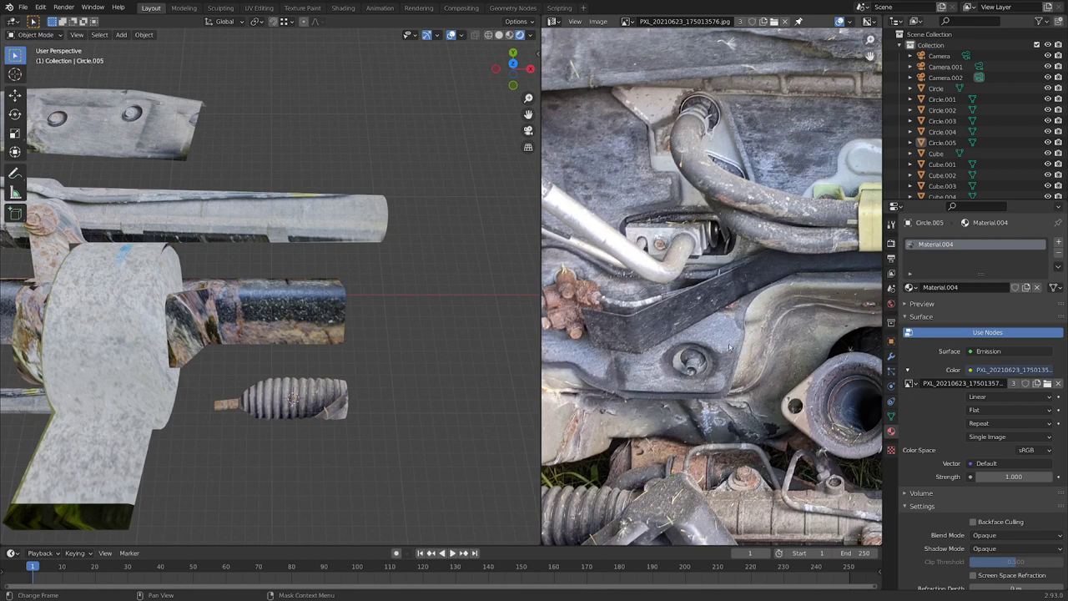
scroll(709, 351, down, 4)
scroll(680, 442, up, 5)
scroll(668, 396, down, 2)
middle_drag(693, 400, 711, 378)
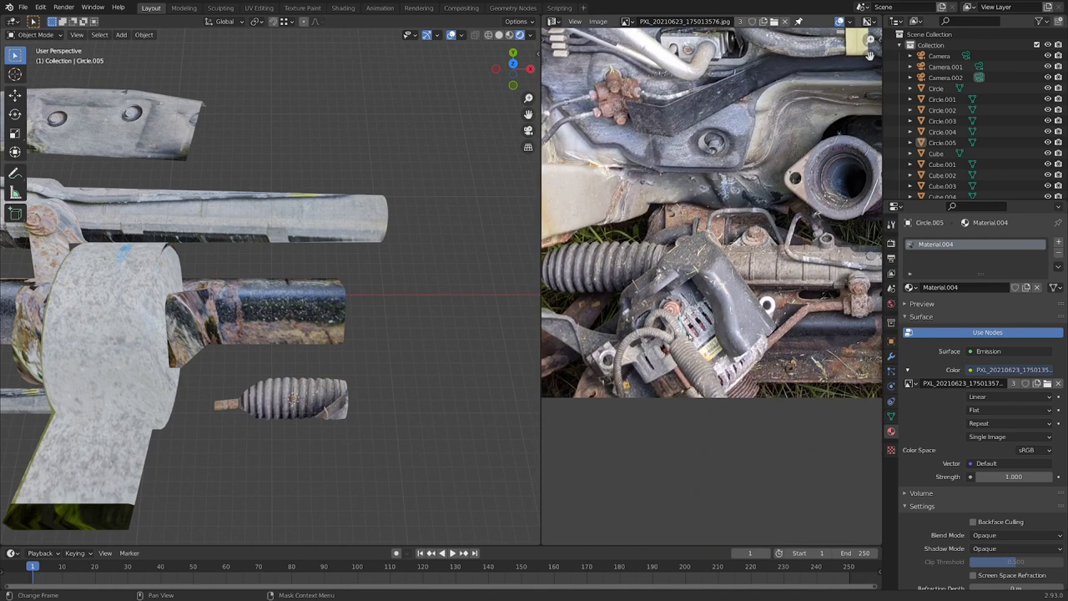
scroll(711, 378, up, 2)
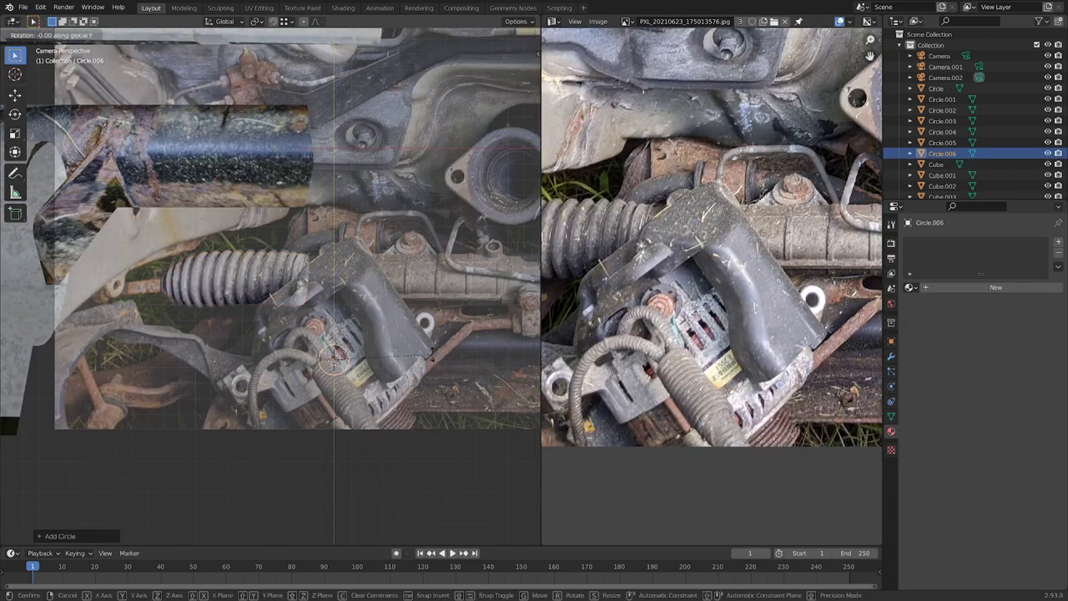
Shape the alternator body from a circle over the photo, extruding, insetting and scaling its end sections.
key(g)
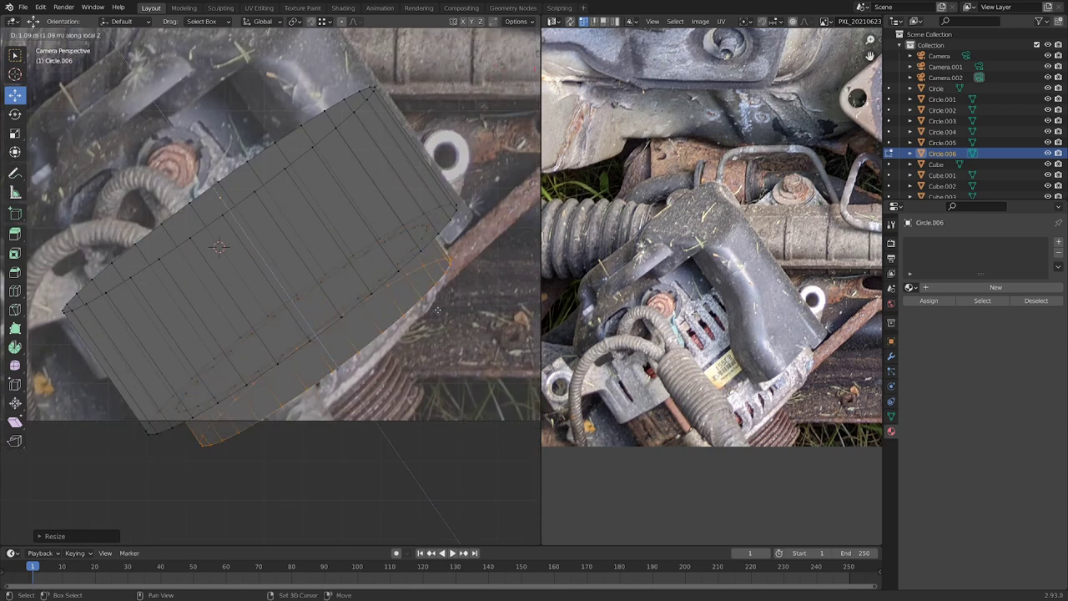
middle_drag(309, 251, 336, 313)
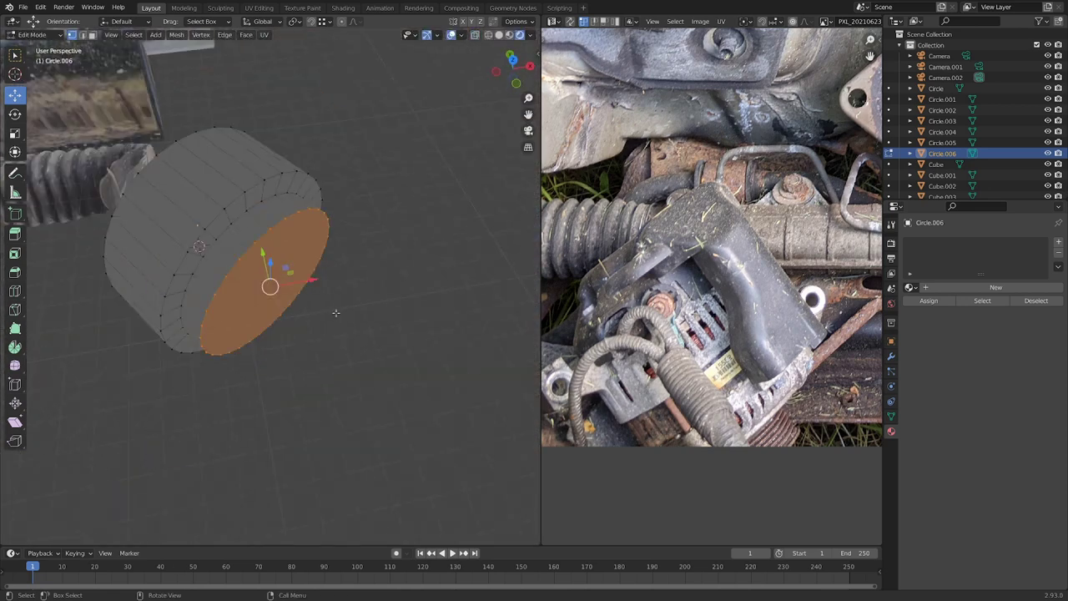
key(KP_0)
key(i)
key(e)
key(ctrl+b)
key(s)
key(e)
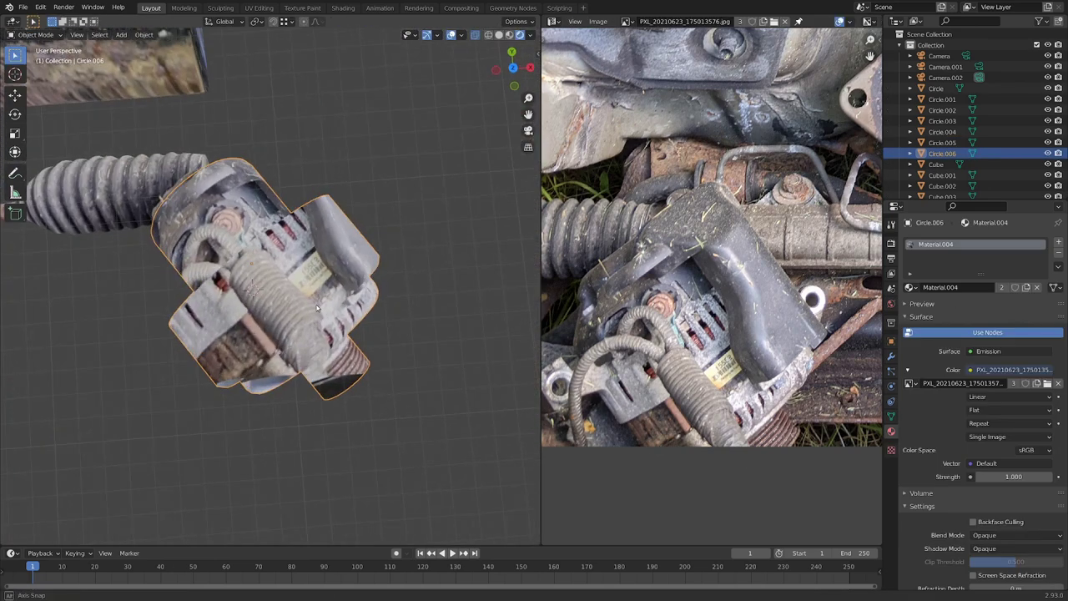
Within the alternator mesh, position a circle over the thick ribbed conduit in camera view and extrude it into a short cylinder.
middle_drag(317, 305, 359, 324)
key(KP_7)
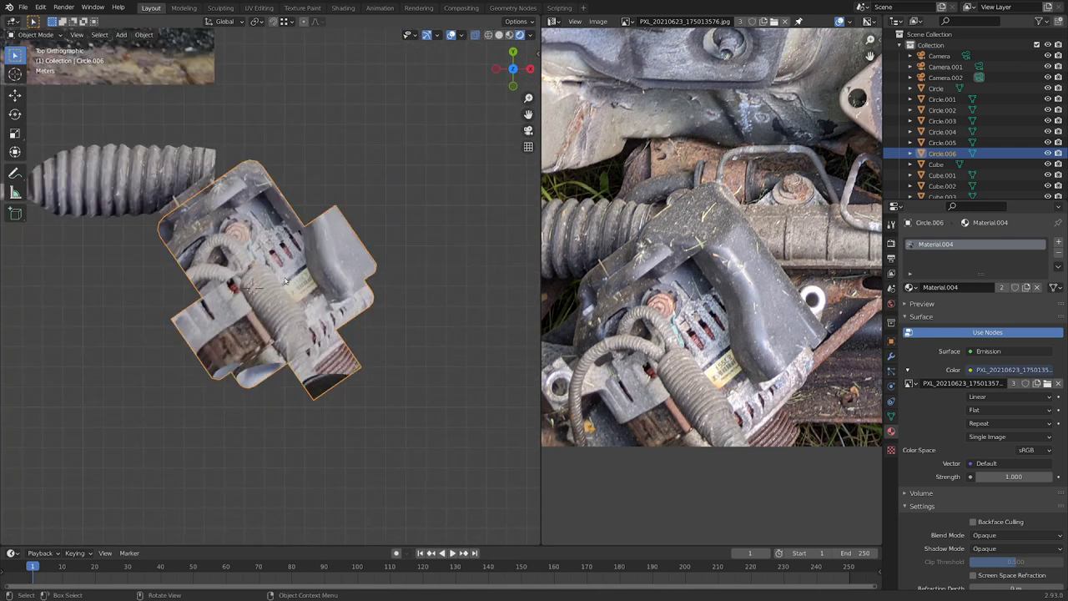
key(KP_0)
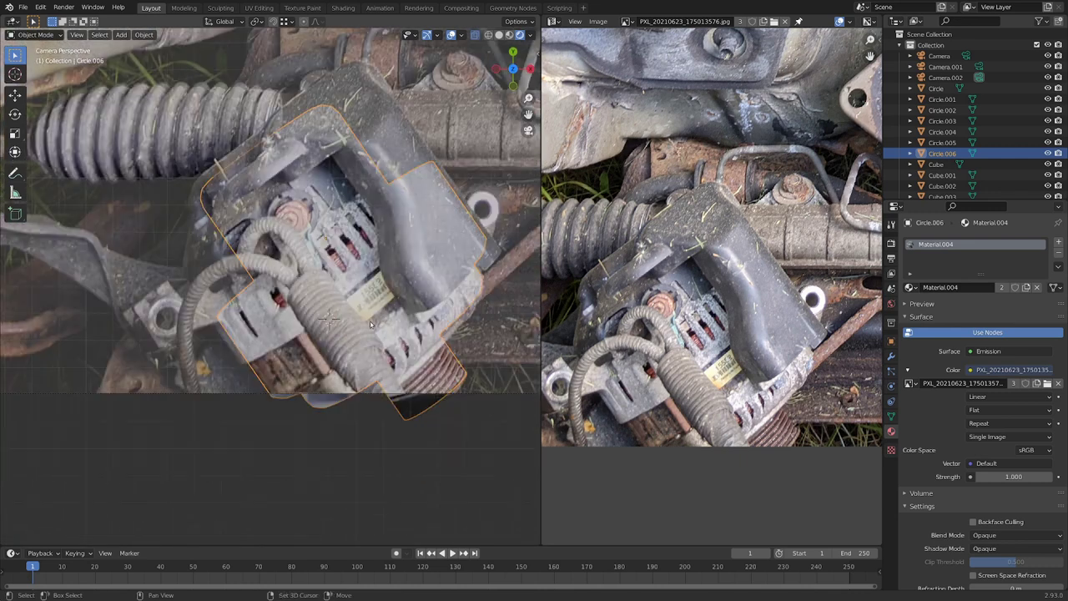
key(Tab)
key(r)
key(y)
right_click(382, 245)
key(g)
click(365, 300)
key(e)
Select the whole linked conduit cylinder and raise it along global Z above the alternator body.
middle_drag(365, 301, 403, 242)
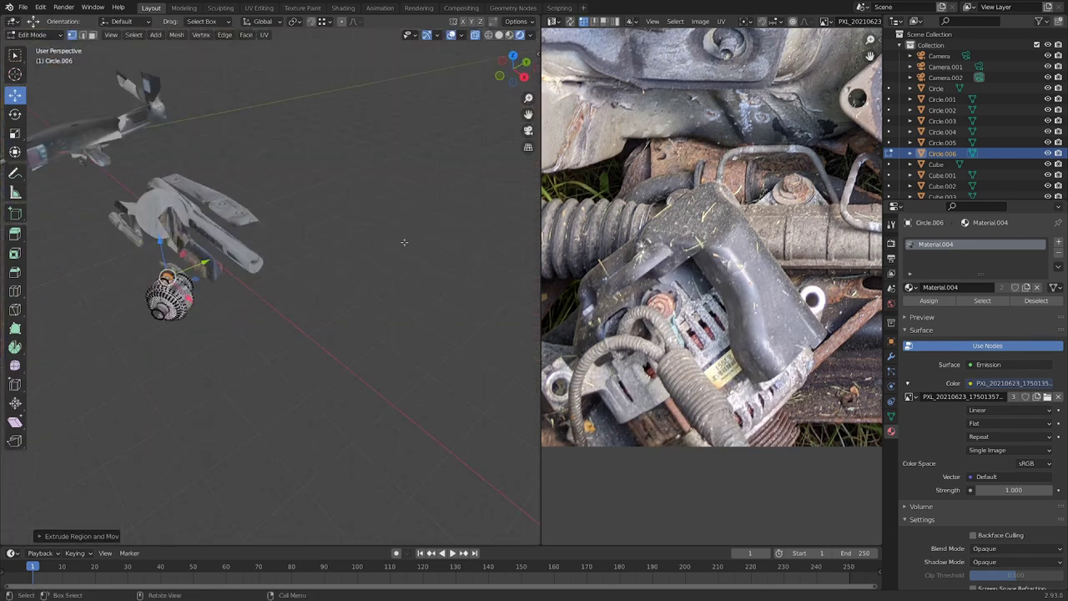
scroll(384, 312, up, 8)
key(l)
key(g)
key(z)
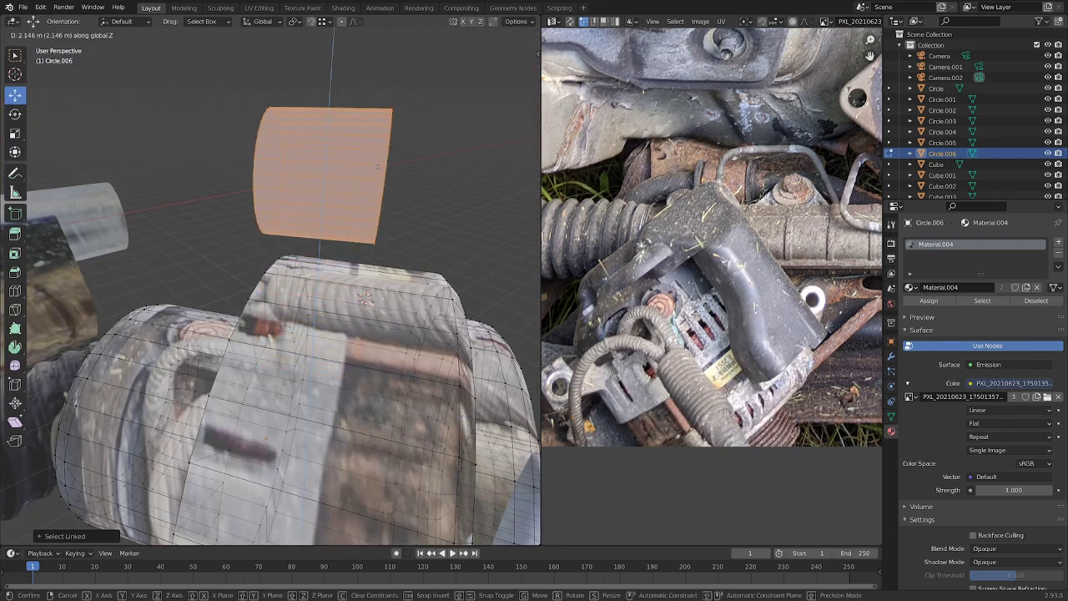
click(375, 210)
In camera view, extrude the cylinder's lower end ring further along the thick ribbed conduit.
key(KP_0)
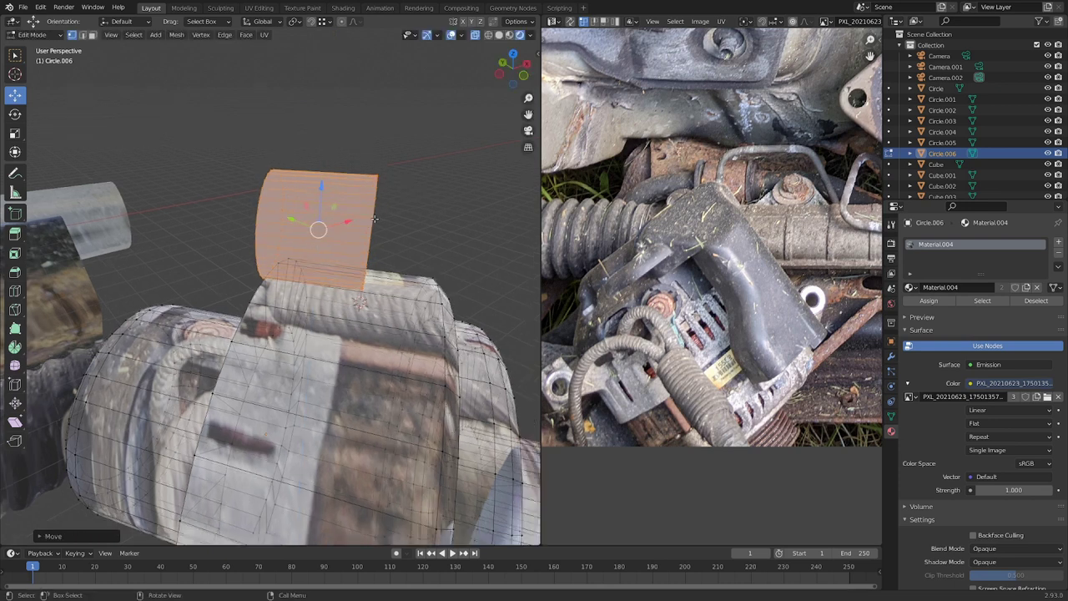
key(alt+z)
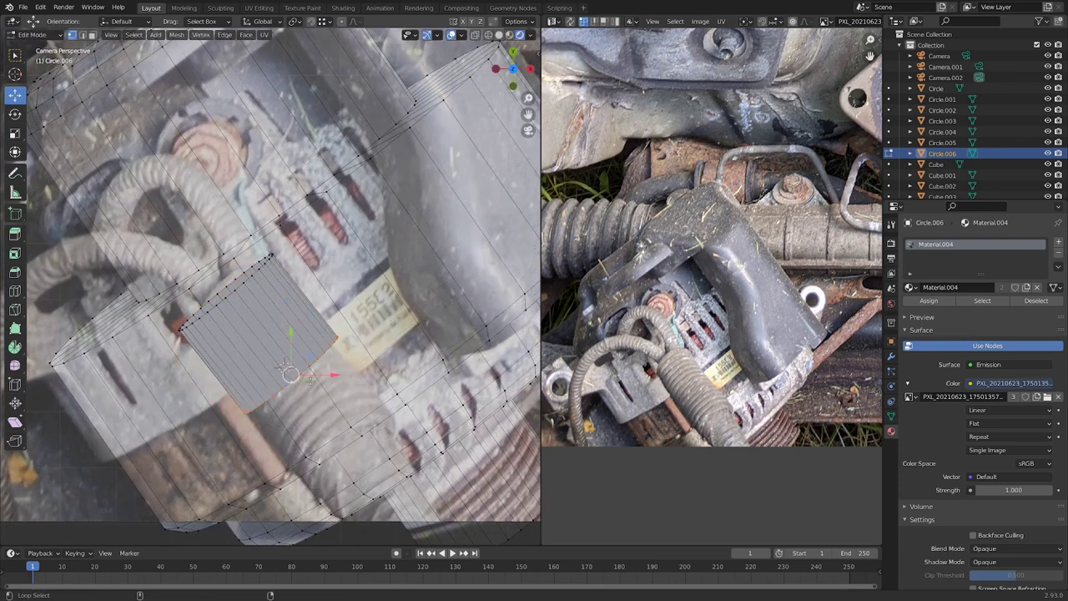
key(e)
scroll(334, 382, down, 2)
scroll(280, 294, up, 5)
Shrink the conduit's upper end ring to the thin hose's width and rotate it toward the hose's direction.
alt+click(279, 293)
scroll(708, 286, up, 5)
scroll(813, 194, down, 4)
key(s)
key(r)
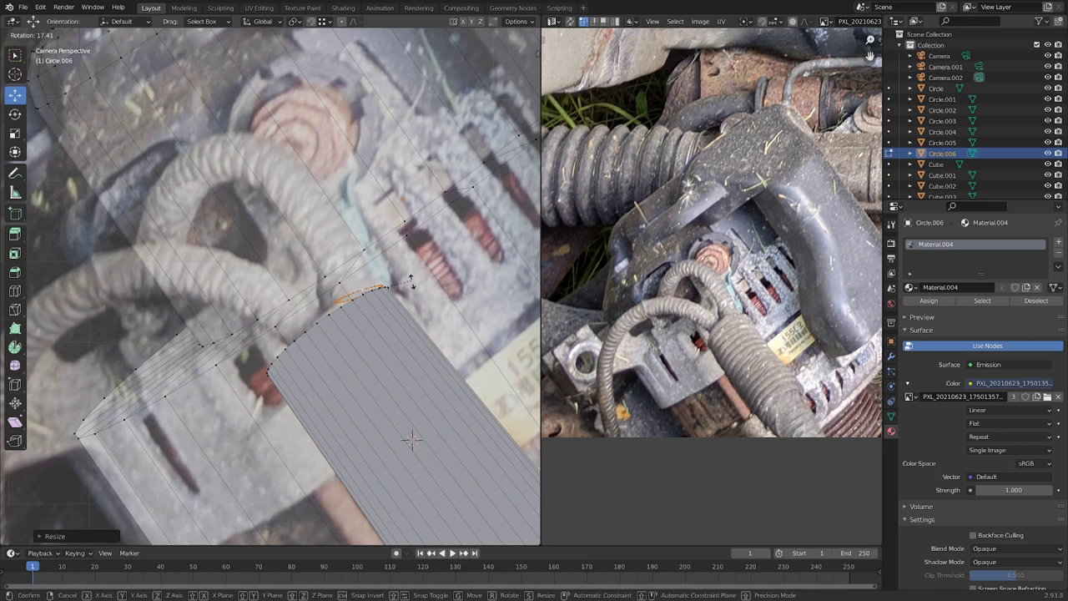
click(424, 478)
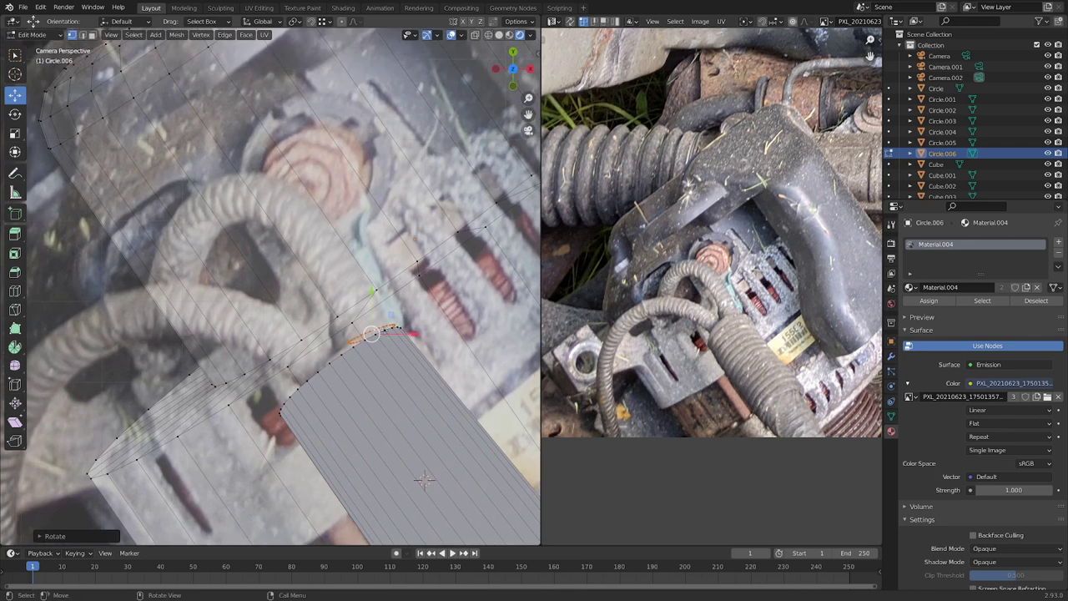
Extrude the thin hose from the conduit's upper ring in five segments, following the ribbed hose's arch in the photo.
ctrl+right_click(332, 264)
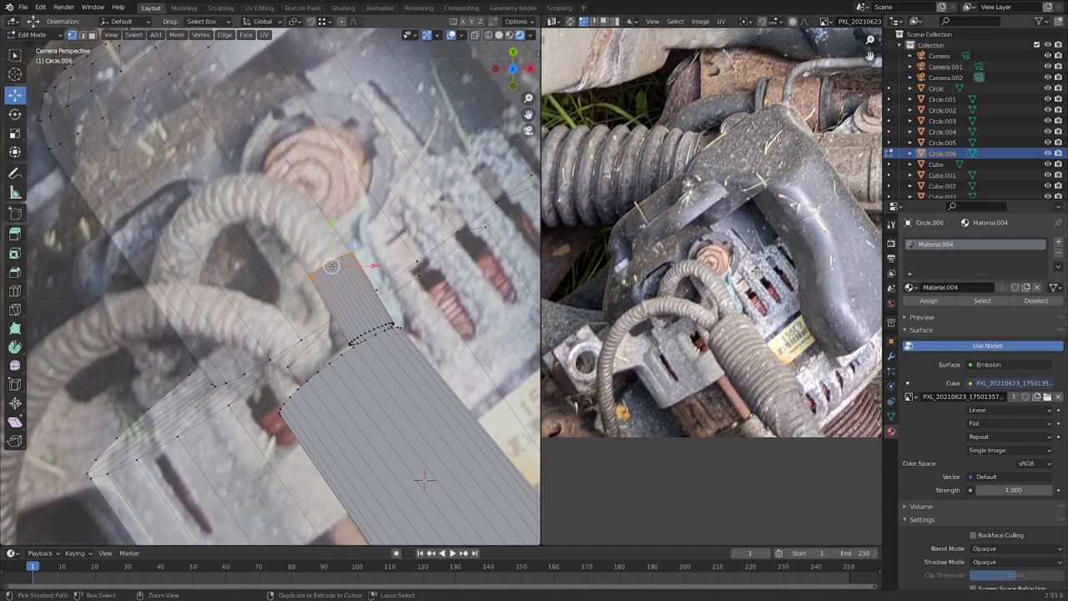
ctrl+right_click(292, 211)
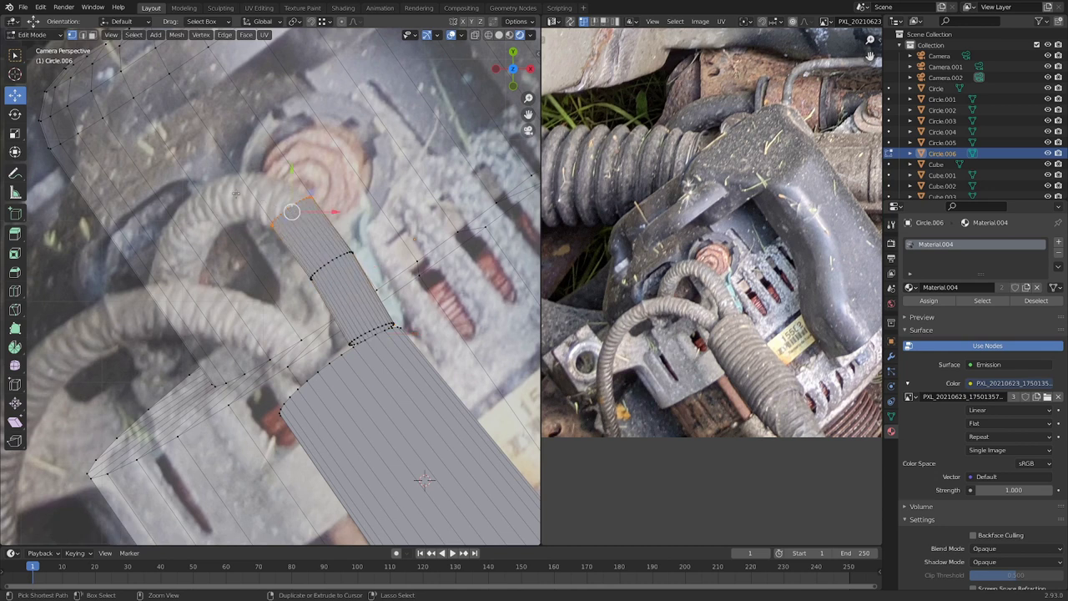
ctrl+right_click(230, 196)
ctrl+right_click(191, 227)
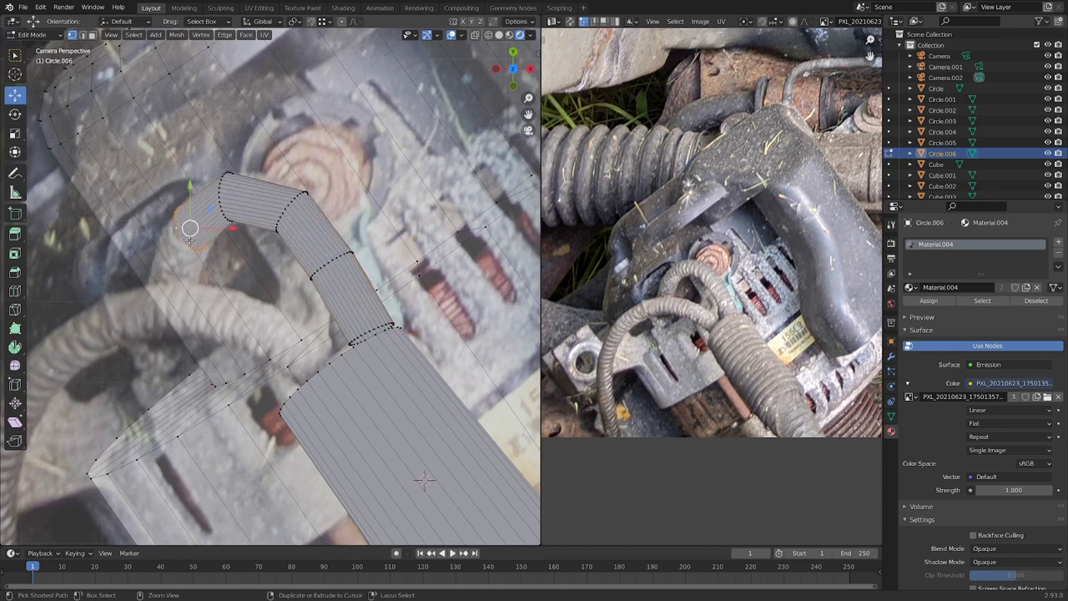
ctrl+right_click(180, 277)
Bevel the edge loops at the bends of the arched hose to round its curve.
key(2)
scroll(167, 189, up, 4)
key(alt+a)
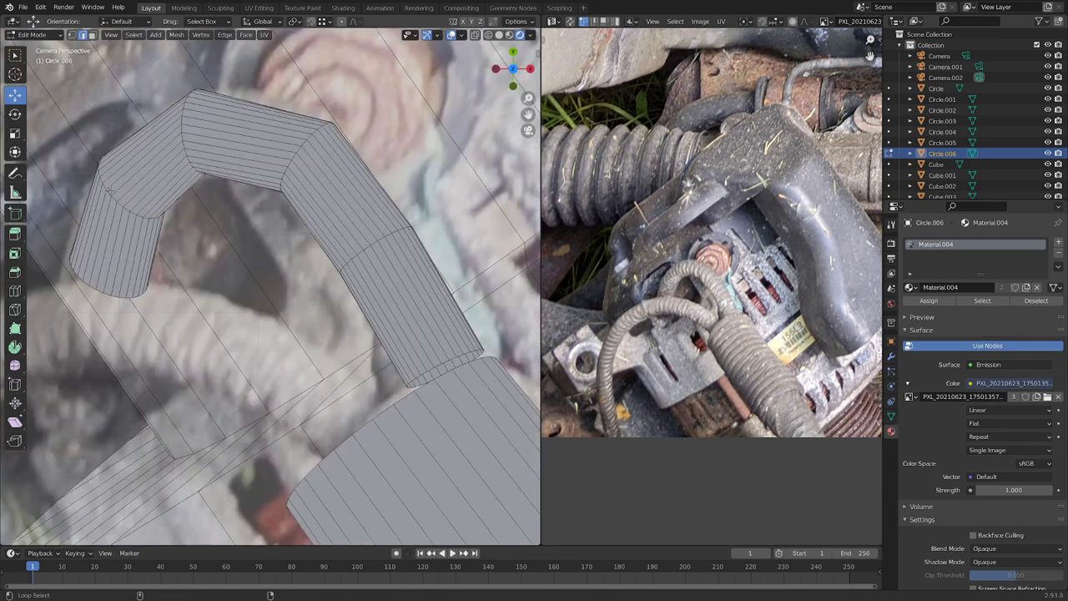
alt+shift+click(293, 157)
key(ctrl+b)
click(322, 179)
Project the whole alternator mesh's UVs from the camera view onto the photo and leave mesh editing.
scroll(322, 184, down, 8)
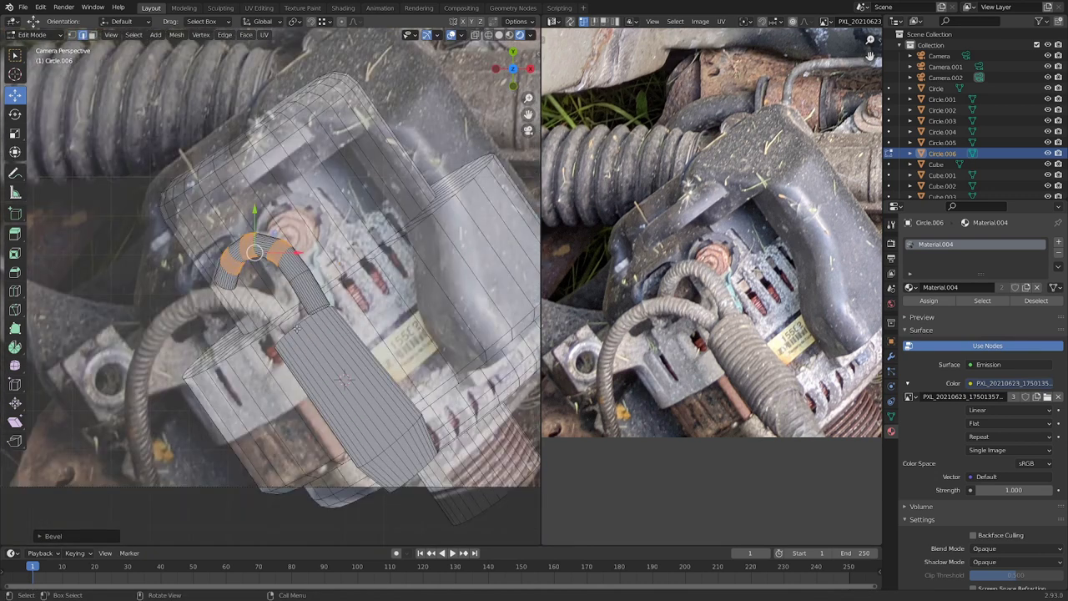
scroll(368, 309, up, 5)
key(alt+a)
alt+click(380, 327)
key(a)
key(Home)
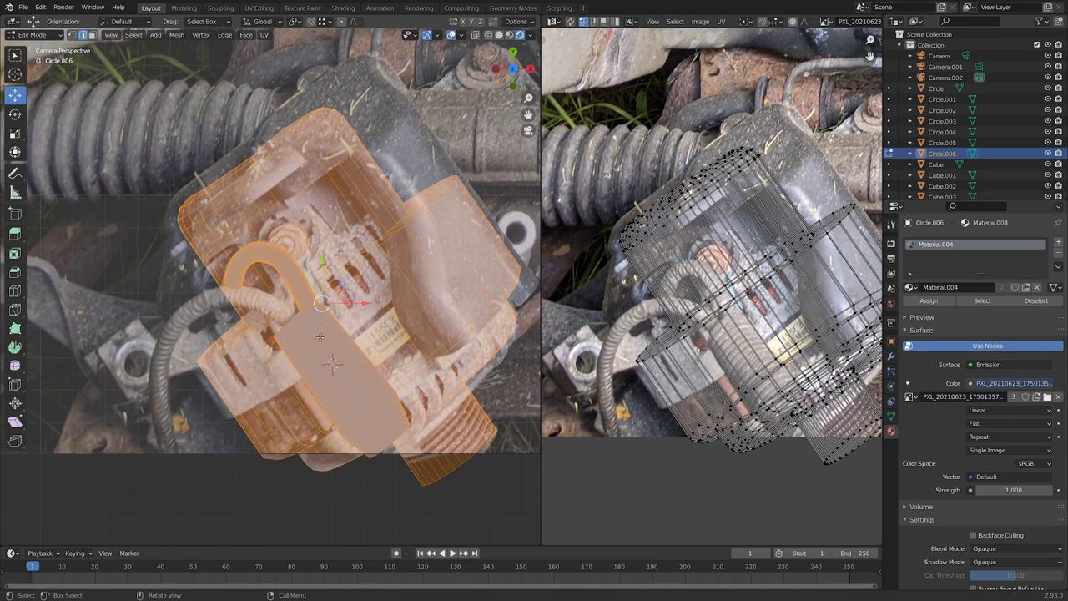
key(u)
click(334, 333)
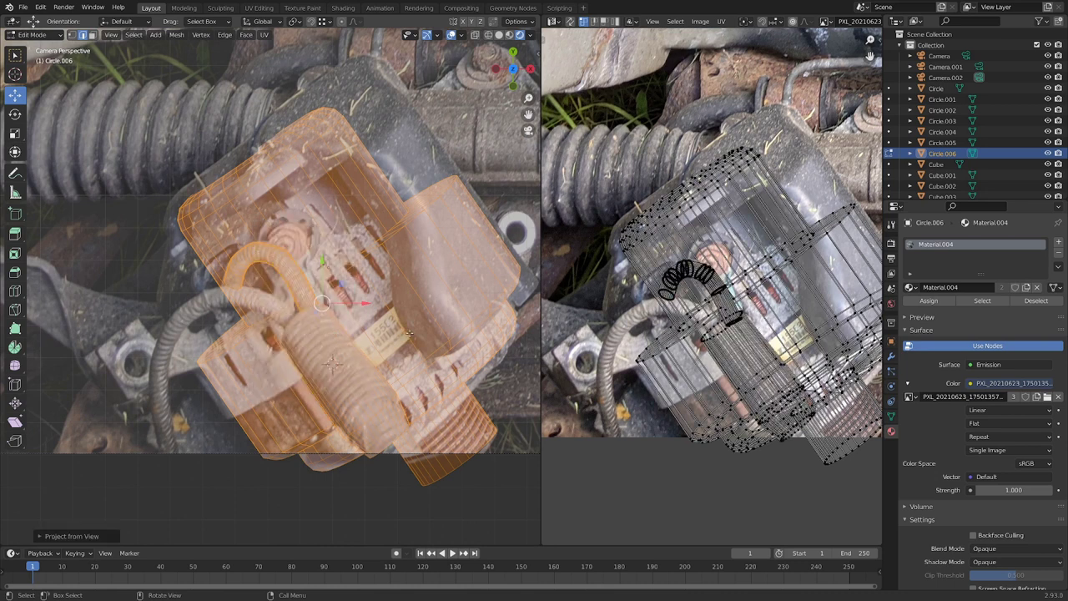
key(Tab)
Select the face loop around the alternator's smaller front cylinder and move and shrink its UVs onto a plain metal area of the photo.
middle_drag(313, 360, 301, 344)
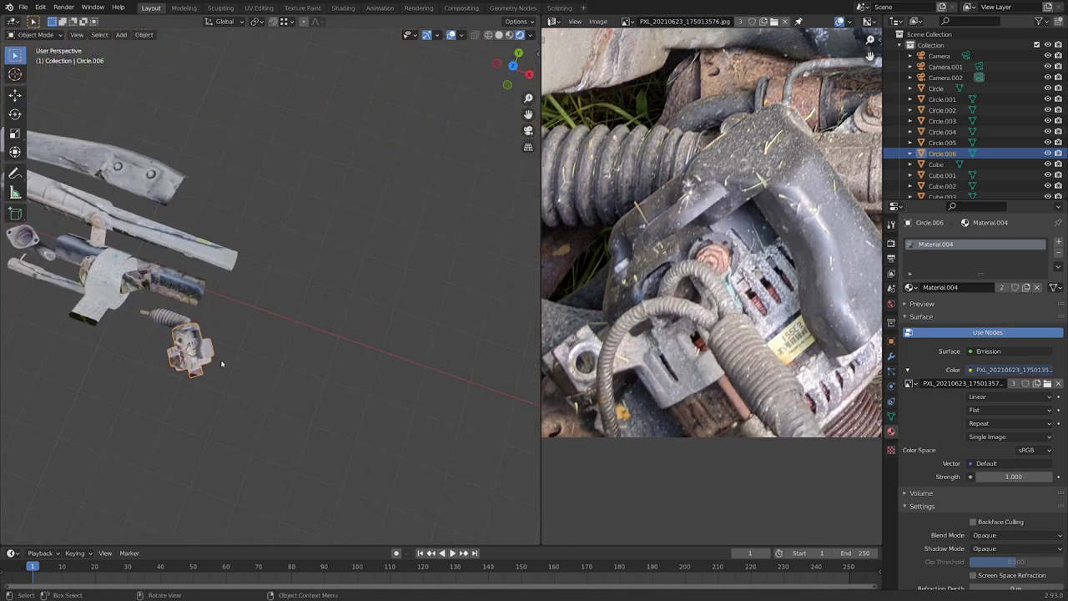
key(KP_Decimal)
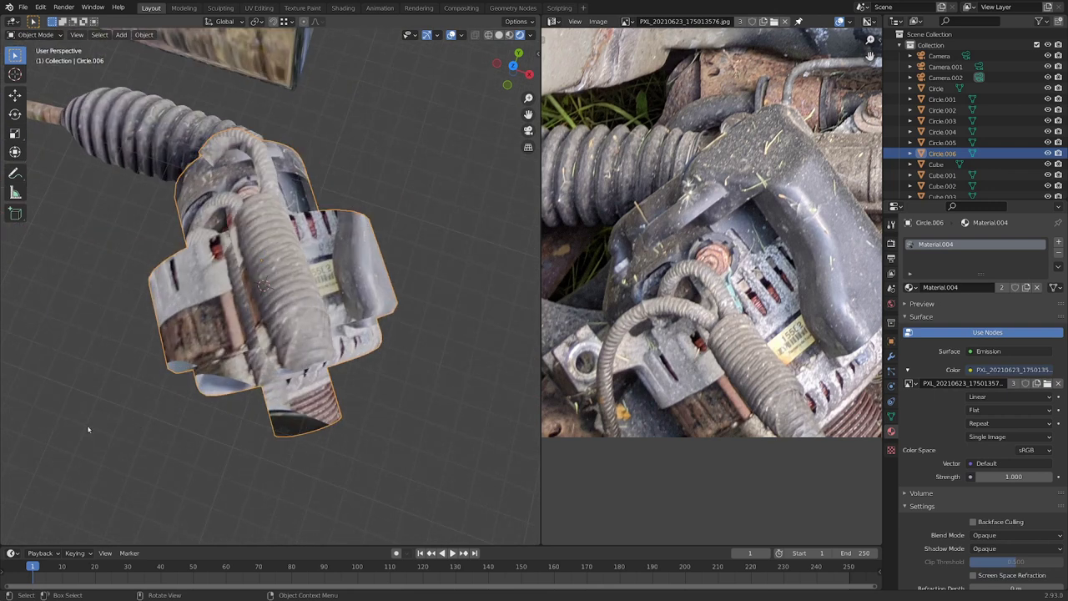
middle_drag(87, 425, 280, 344)
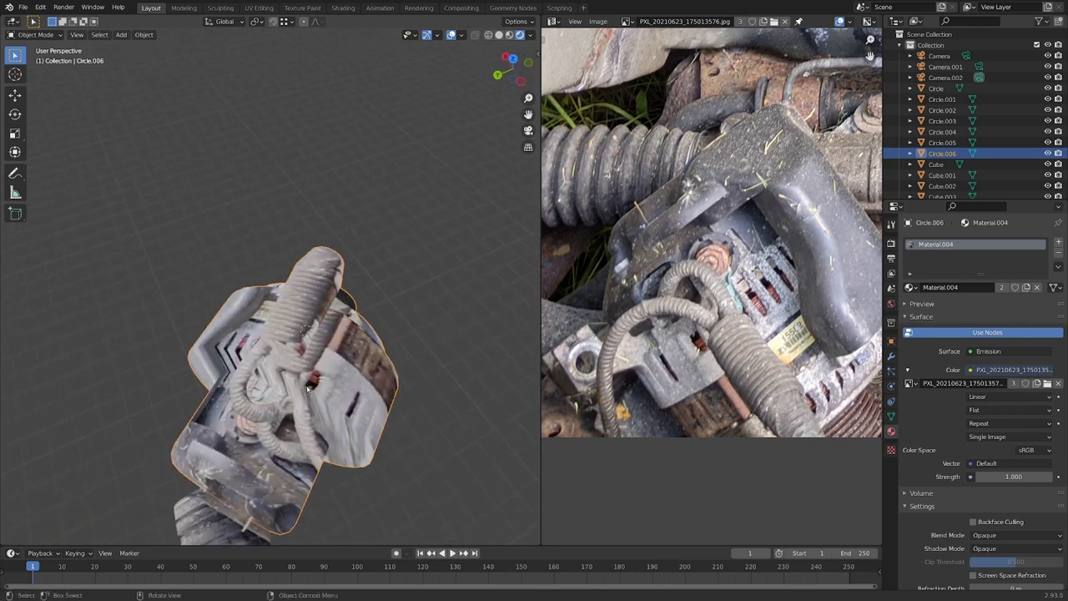
scroll(279, 344, up, 6)
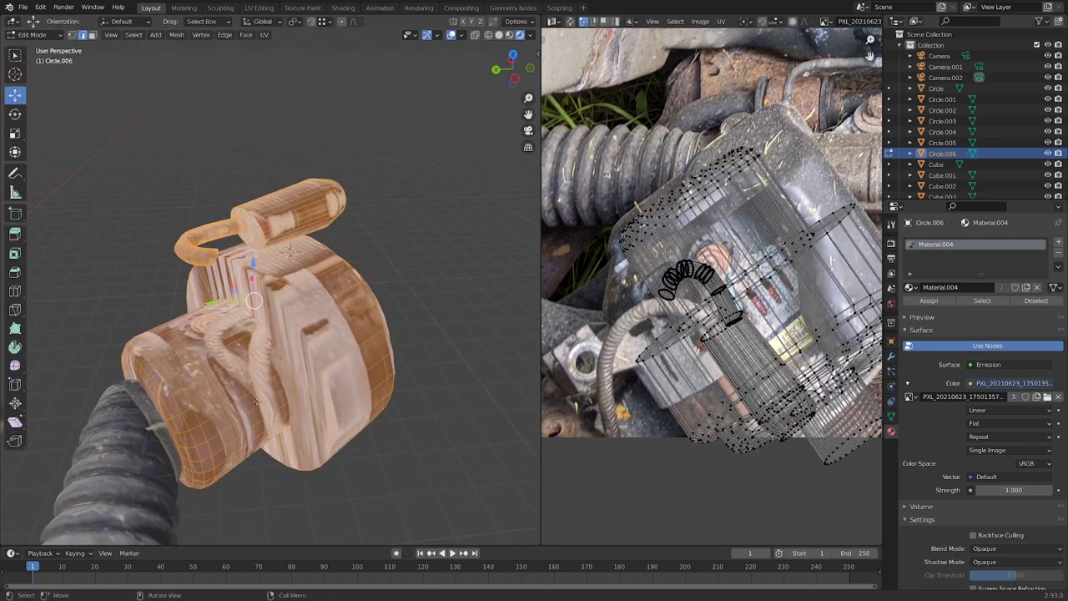
alt+click(236, 369)
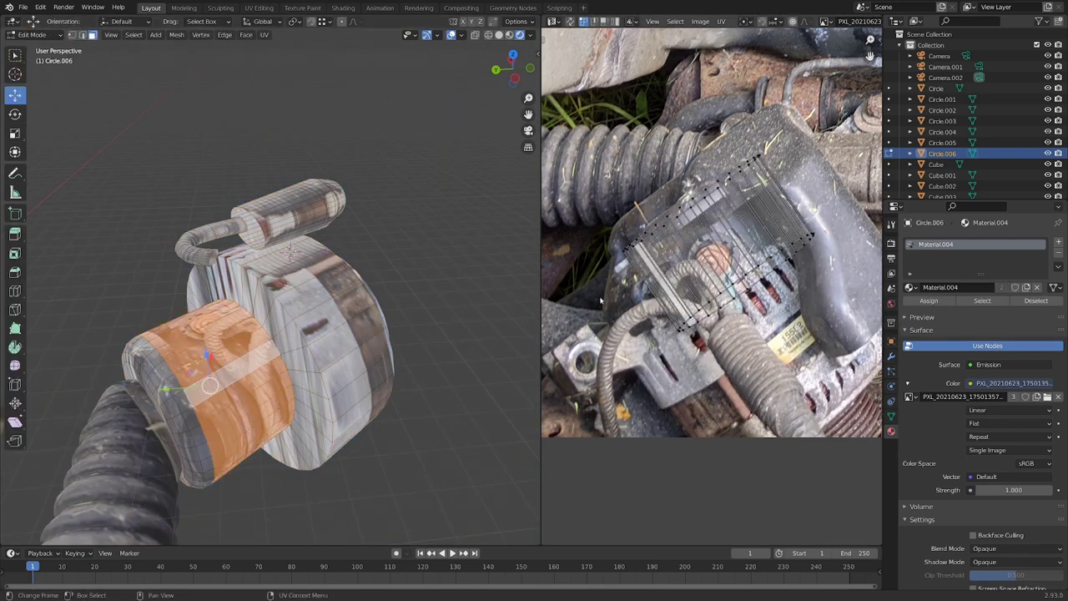
scroll(739, 417, down, 4)
key(g)
click(704, 178)
scroll(703, 178, up, 2)
middle_drag(681, 280, 711, 288)
key(s)
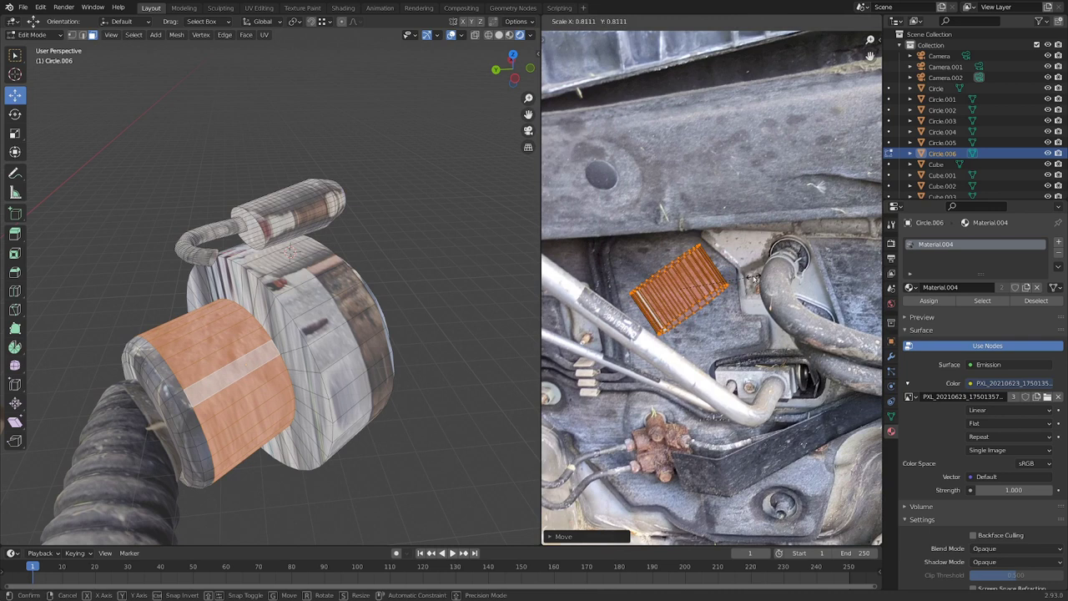
click(693, 292)
scroll(692, 292, up, 2)
Select the side faces and end cap of the ribbed pulley cylinder, and shrink and rotate their UVs.
key(Tab)
middle_drag(250, 322, 267, 350)
key(ctrl+Tab)
click(388, 364)
scroll(334, 361, up, 3)
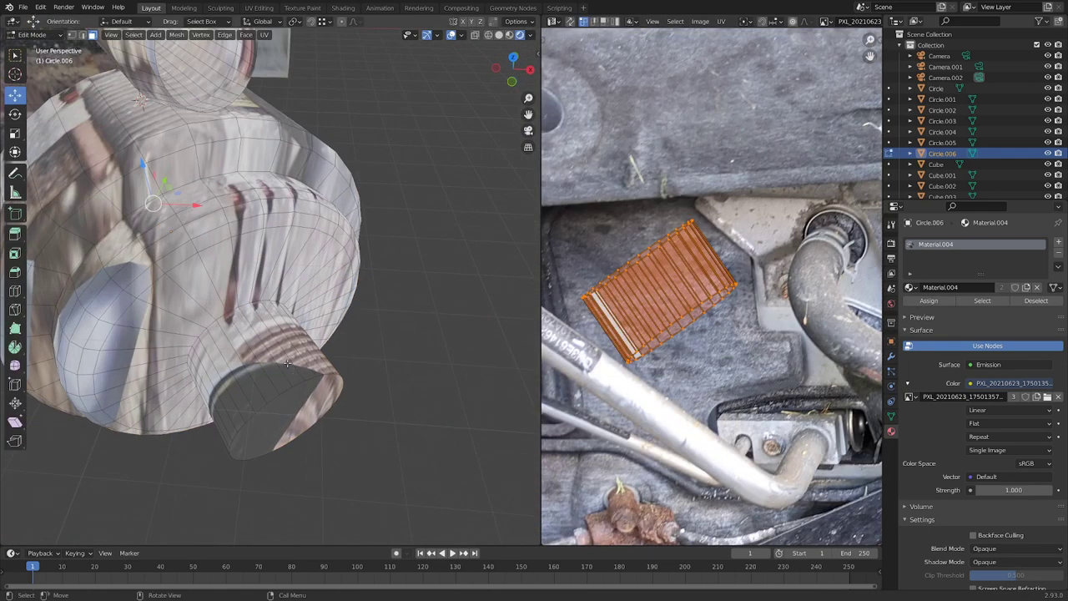
key(alt+a)
alt+click(282, 349)
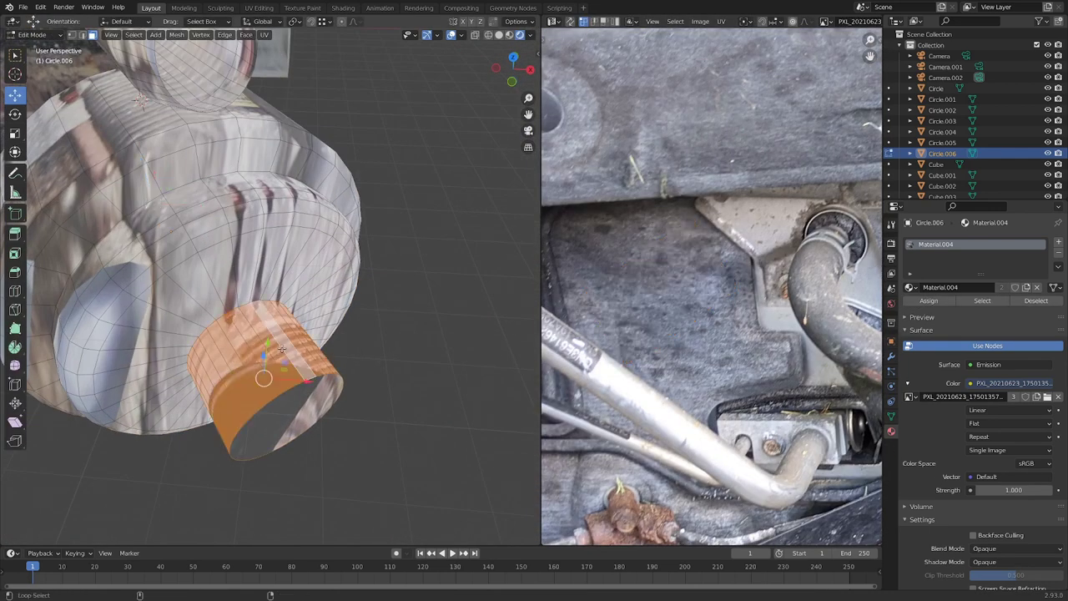
shift+click(308, 395)
scroll(692, 380, down, 3)
middle_drag(692, 381, 634, 34)
scroll(696, 361, up, 3)
key(a)
scroll(751, 355, up, 2)
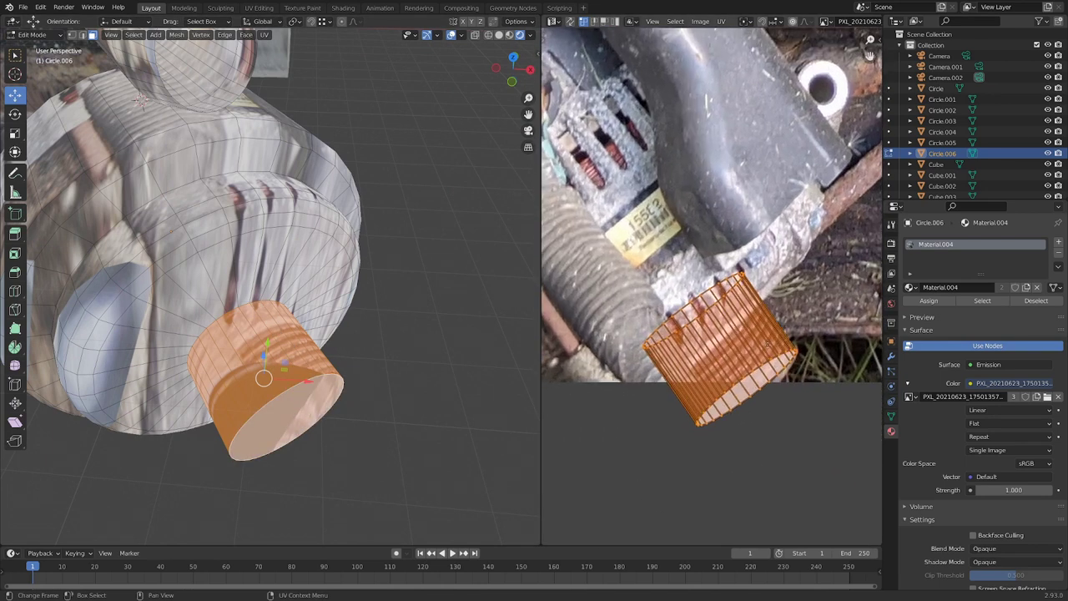
key(s)
click(747, 348)
key(r)
click(743, 338)
Move the pulley's UVs onto the ribbed pulley in the photo and fine-tune their scale.
key(g)
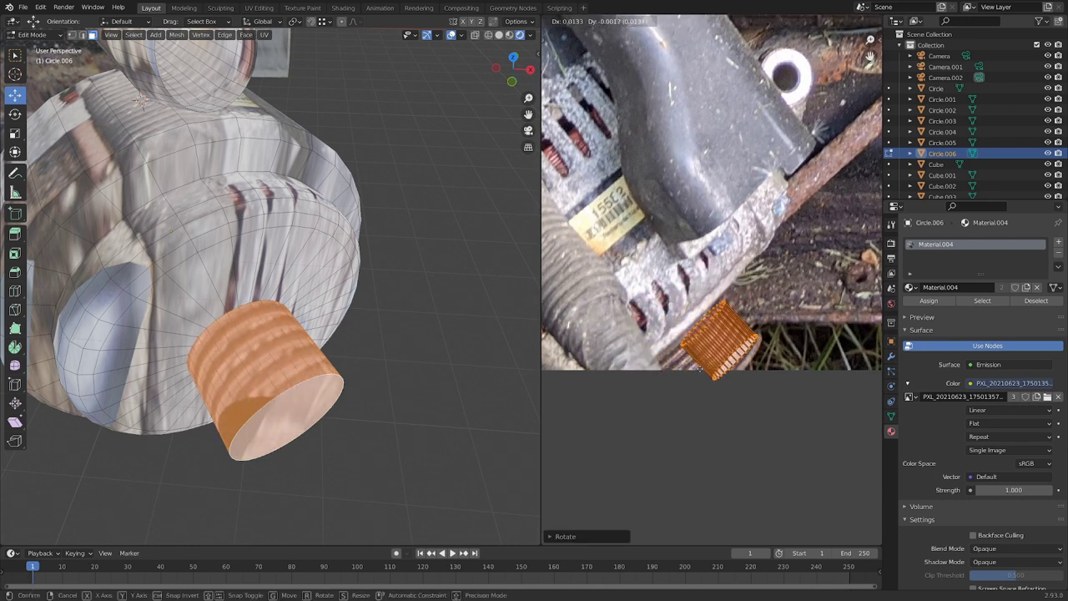
click(786, 348)
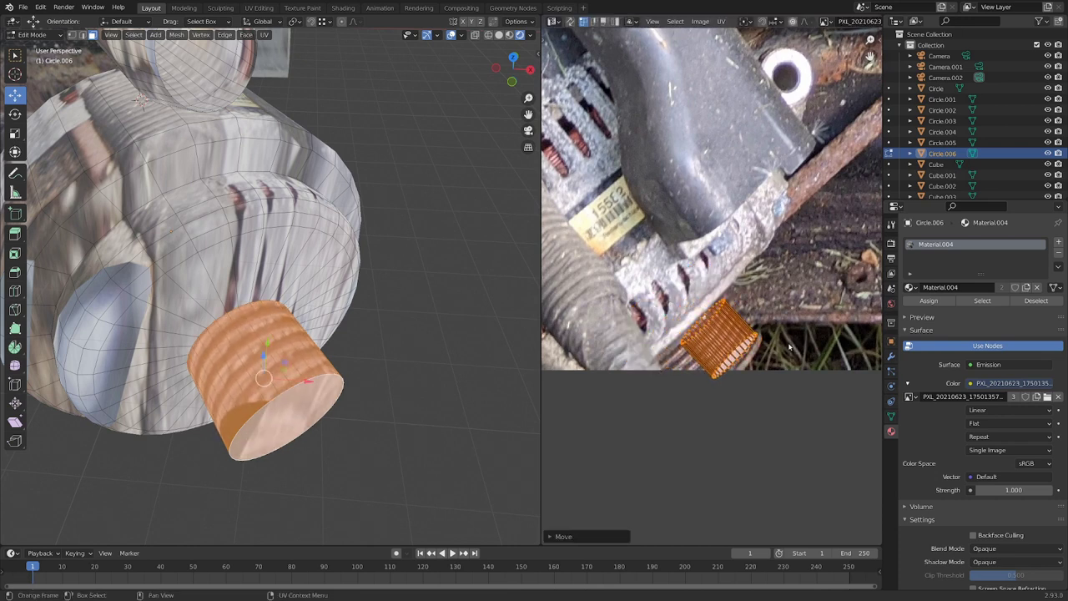
key(s)
click(775, 345)
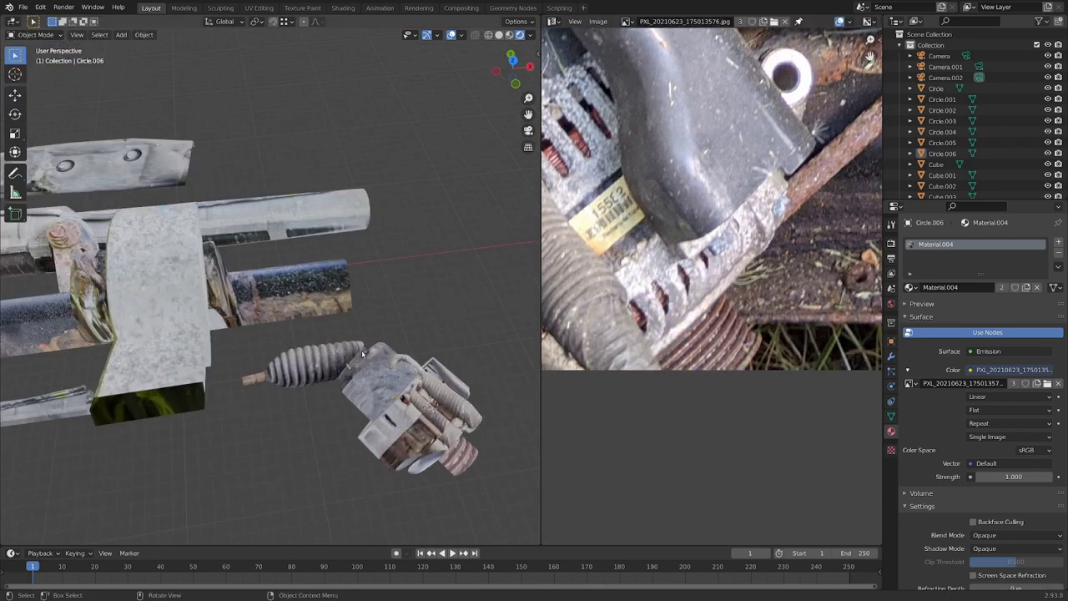
middle_drag(359, 338, 293, 327)
scroll(270, 389, up, 6)
scroll(302, 321, up, 3)
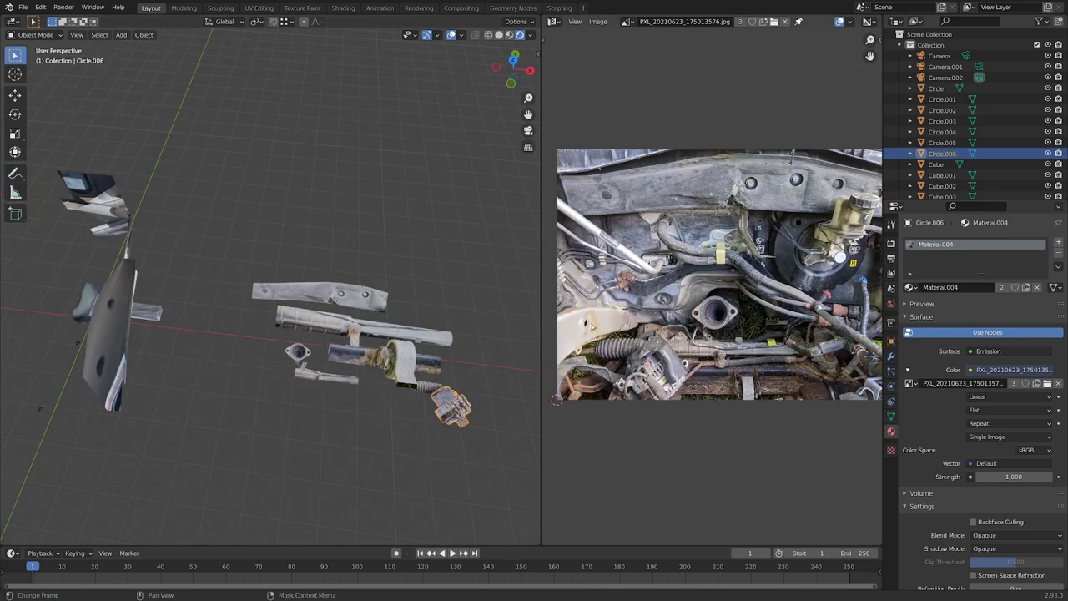
middle_drag(616, 318, 609, 324)
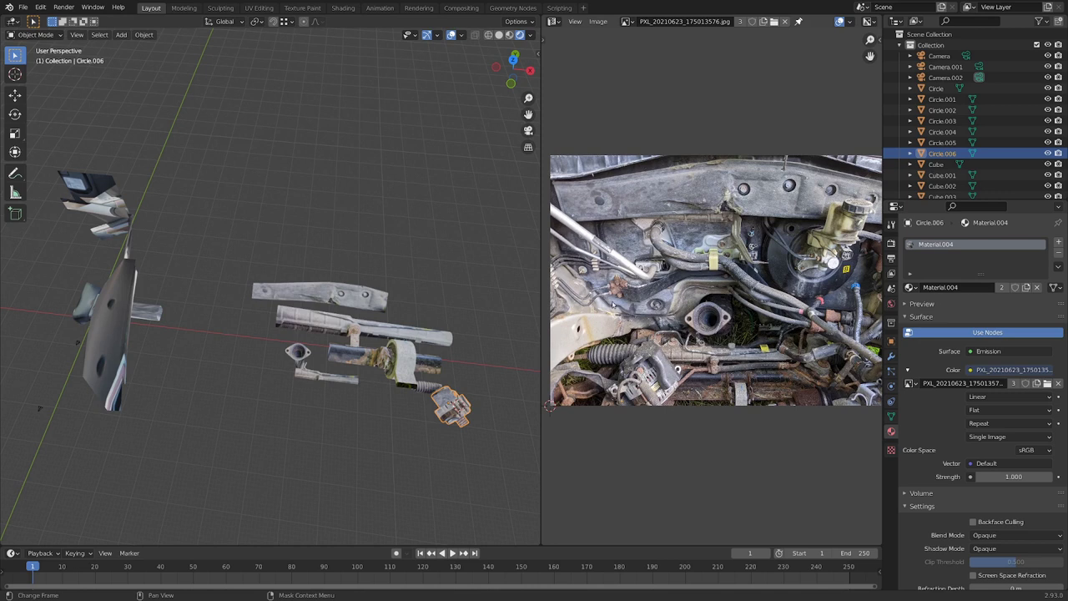